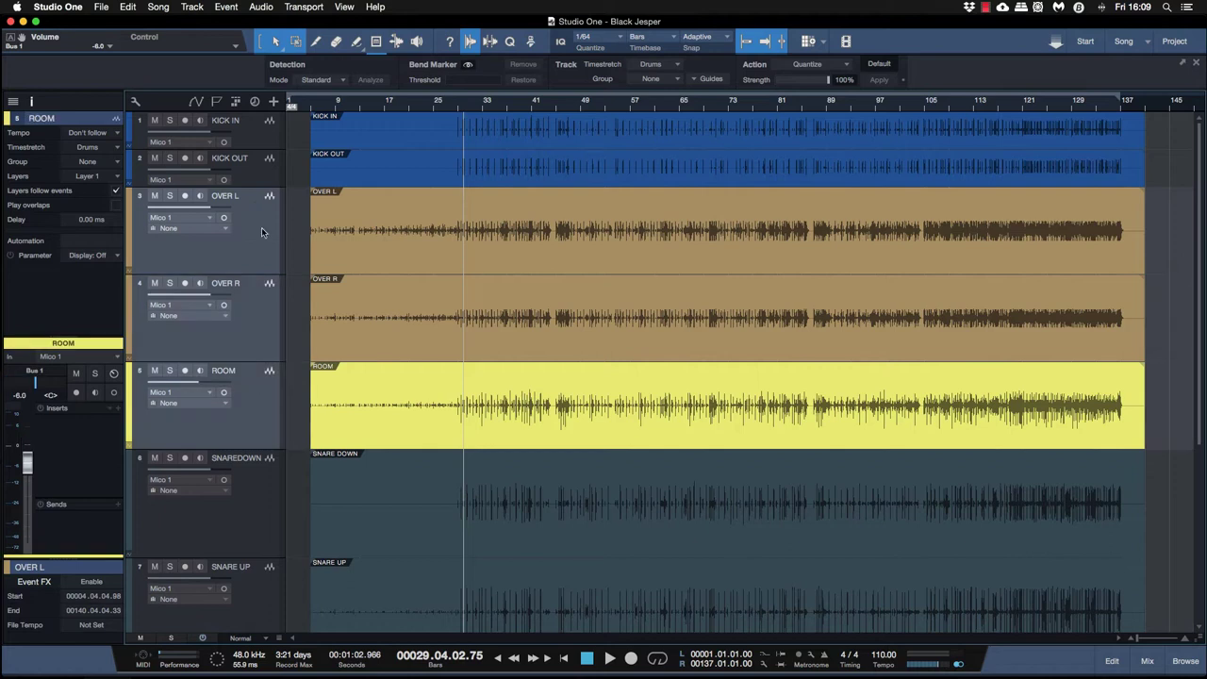
Step: Move the OVER L, OVER R and ROOM tracks above KICK IN and review the full drum track order
drag(261, 193, 262, 115)
scroll(304, 222, down, 3)
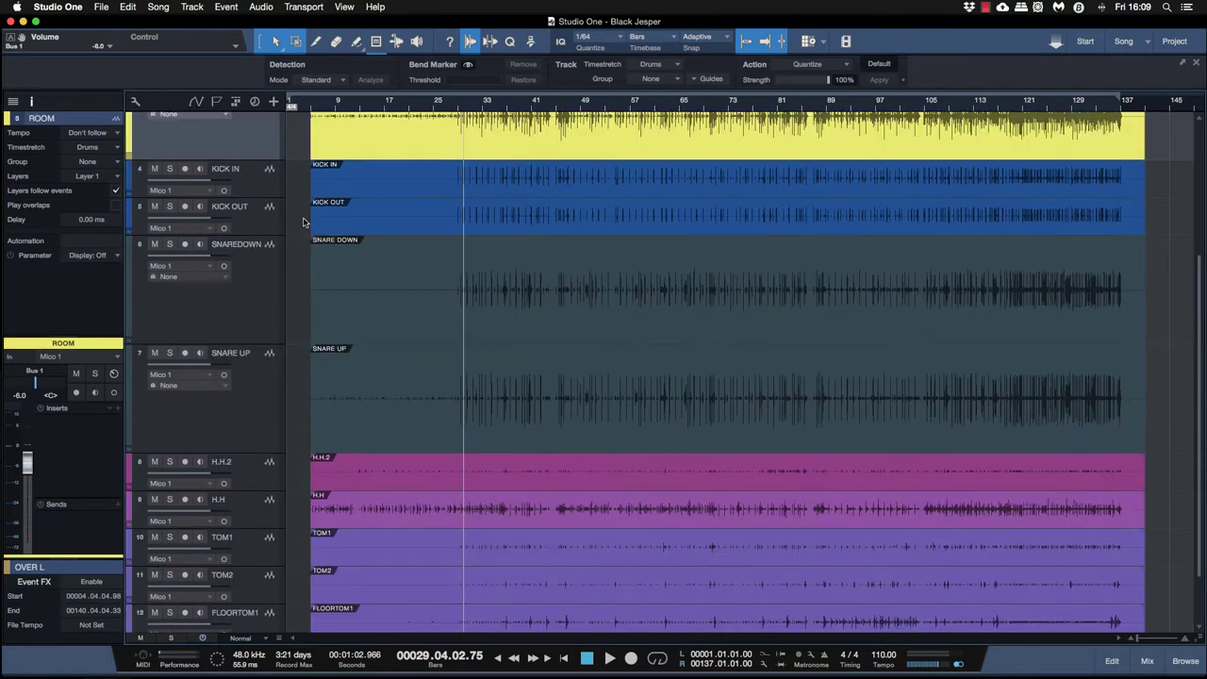
scroll(448, 250, up, 5)
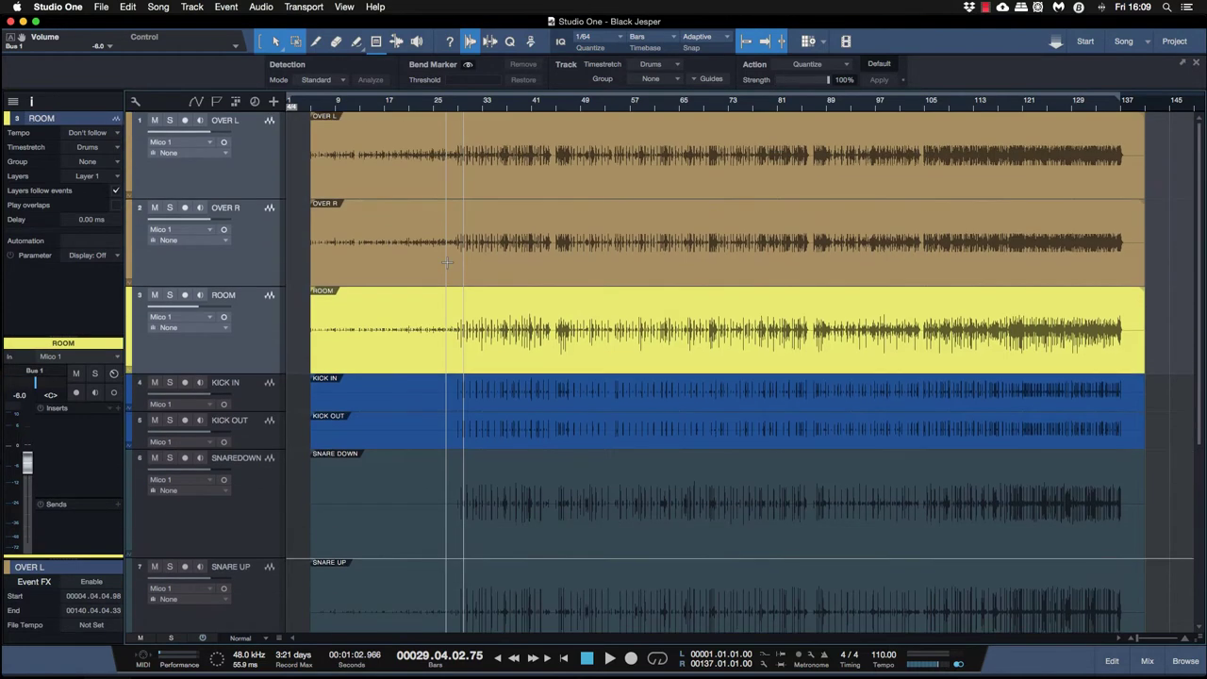
scroll(447, 261, down, 7)
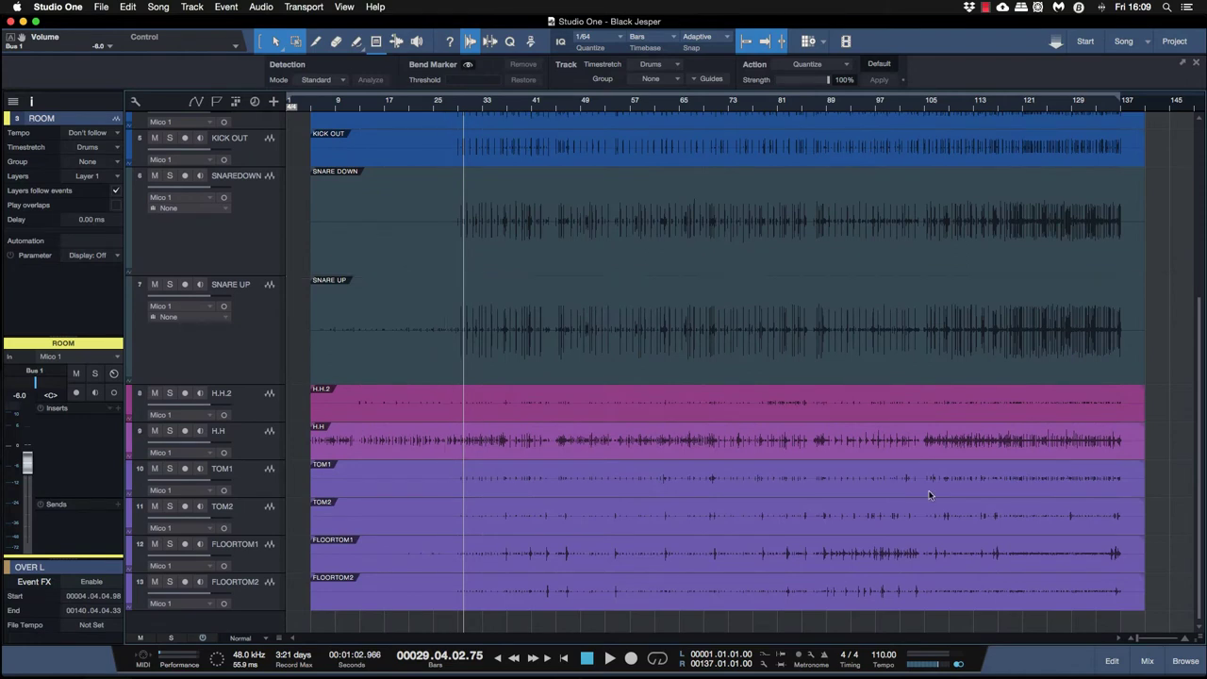
Step: Play the mix and reset the Bus 1 volume to 0 dB in the mixer, stopping playback and closing the mixer when done
click(1148, 659)
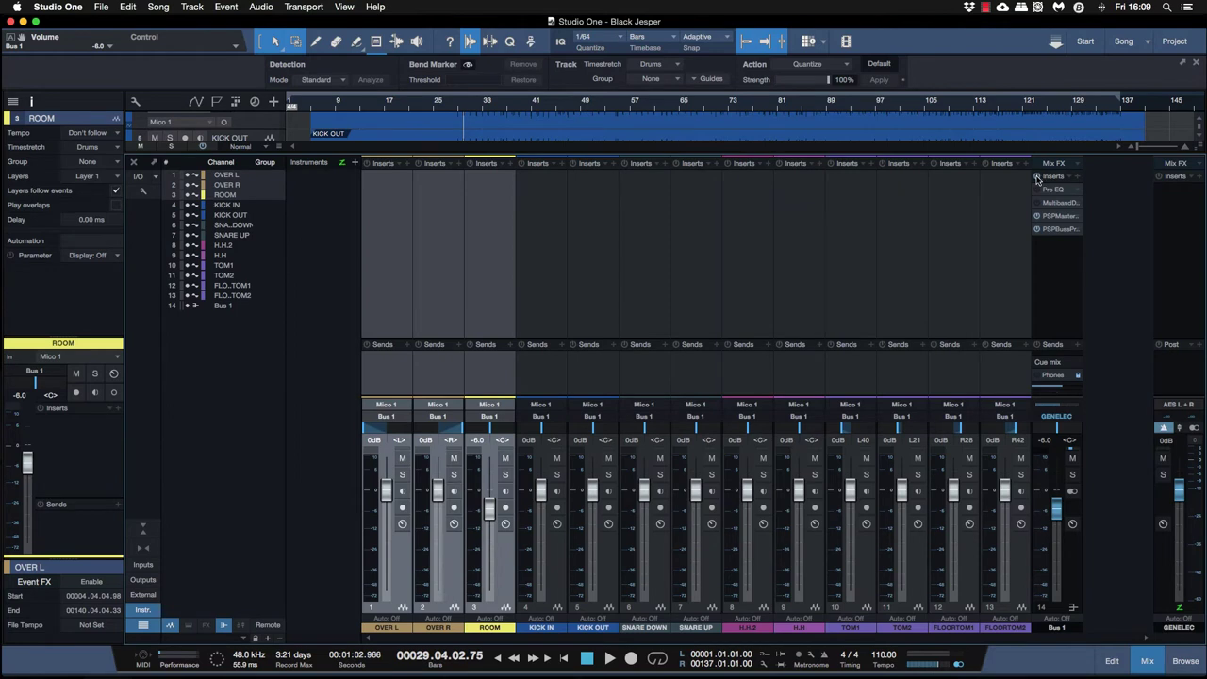
key(space)
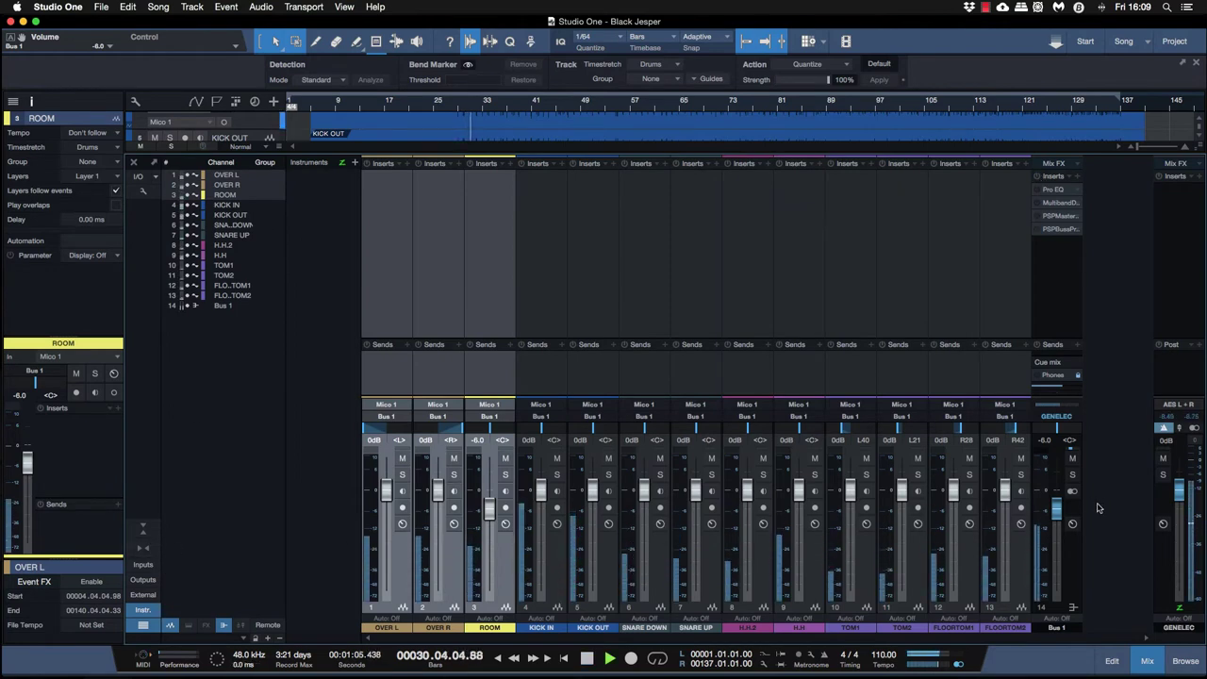
super+click(1053, 513)
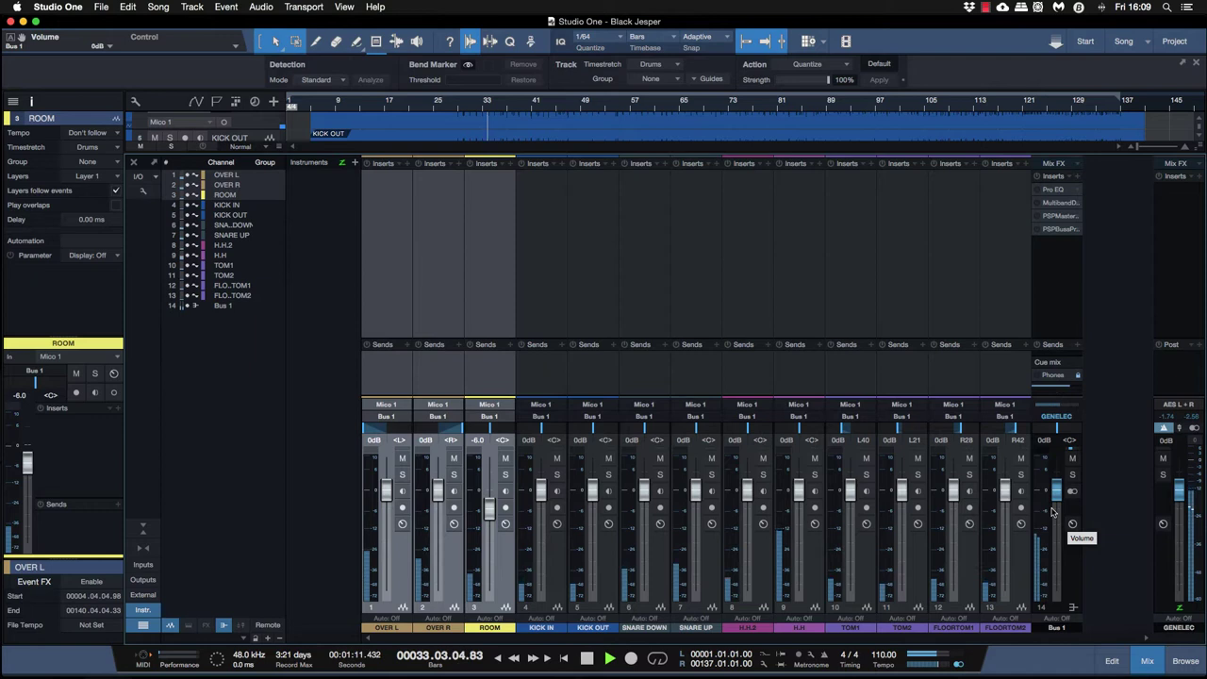
key(space)
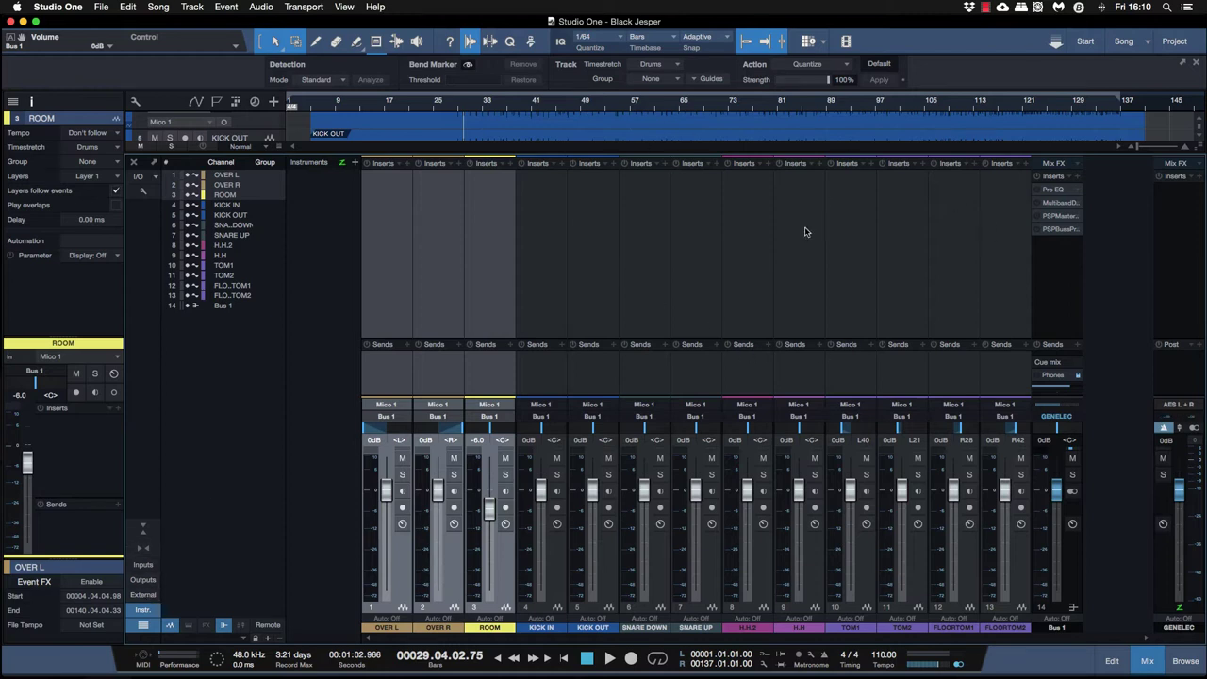
key(F3)
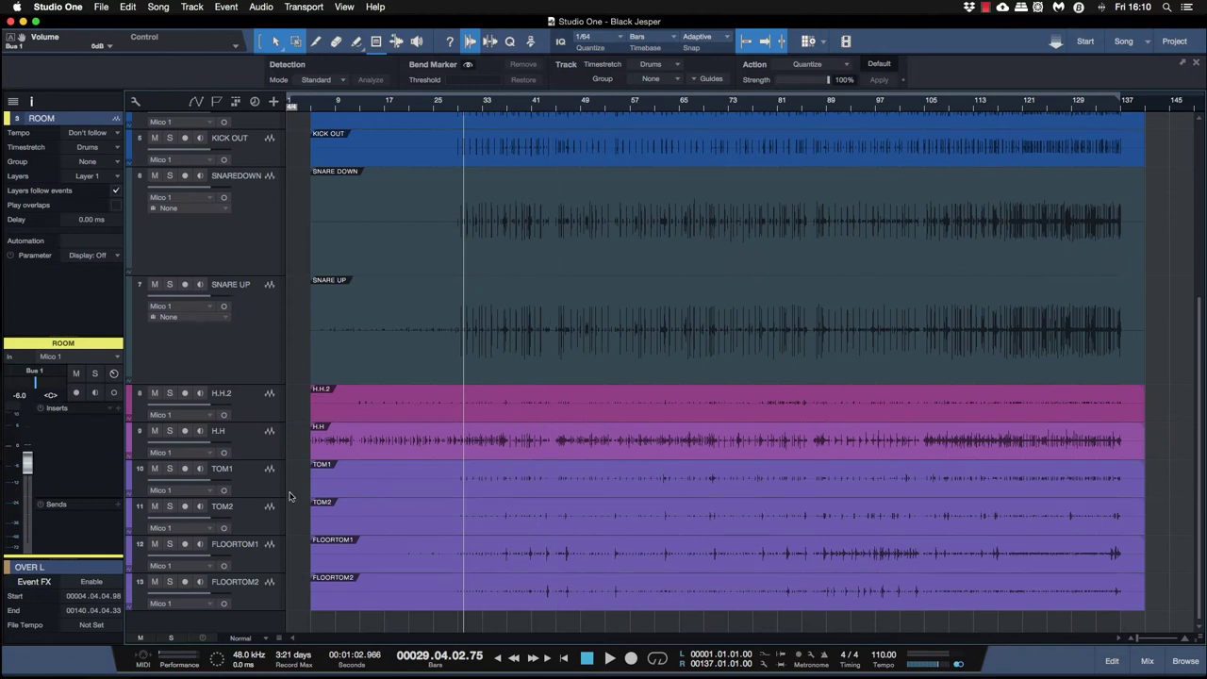
Step: Solo the TOM1, TOM2, FLOORTOM1 and FLOORTOM2 tracks and play them to check their hits and bleed
click(260, 488)
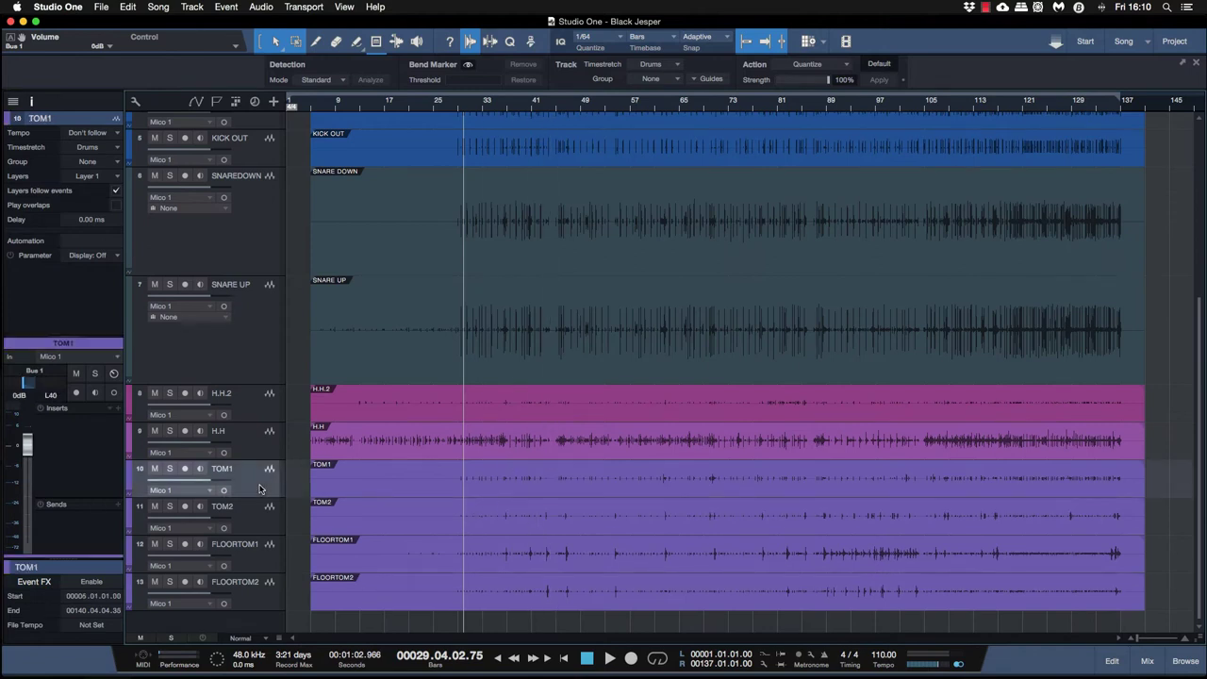
click(168, 469)
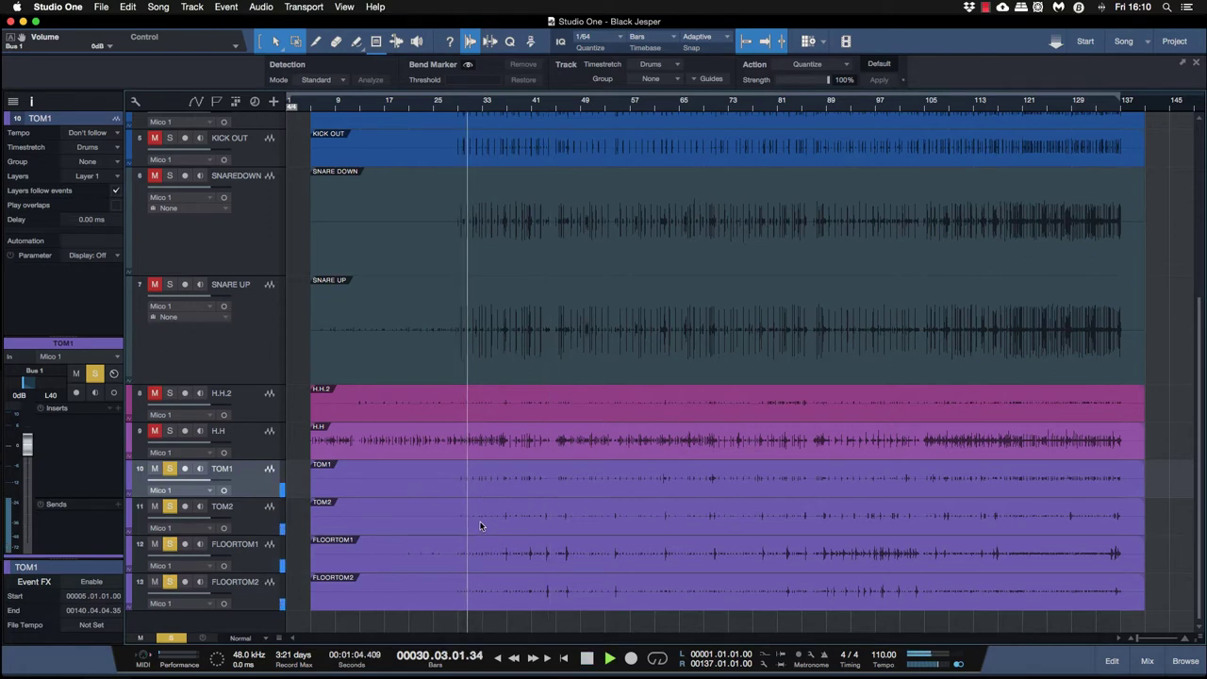
scroll(481, 524, up, 3)
scroll(486, 527, up, 4)
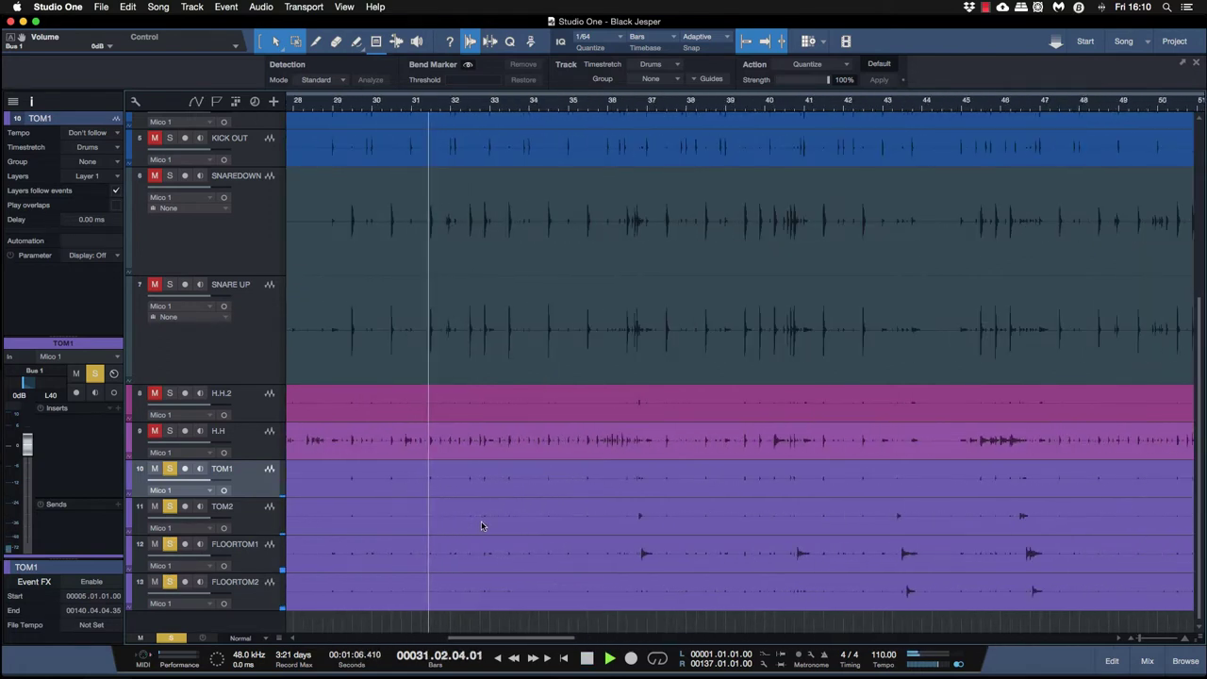
key(z)
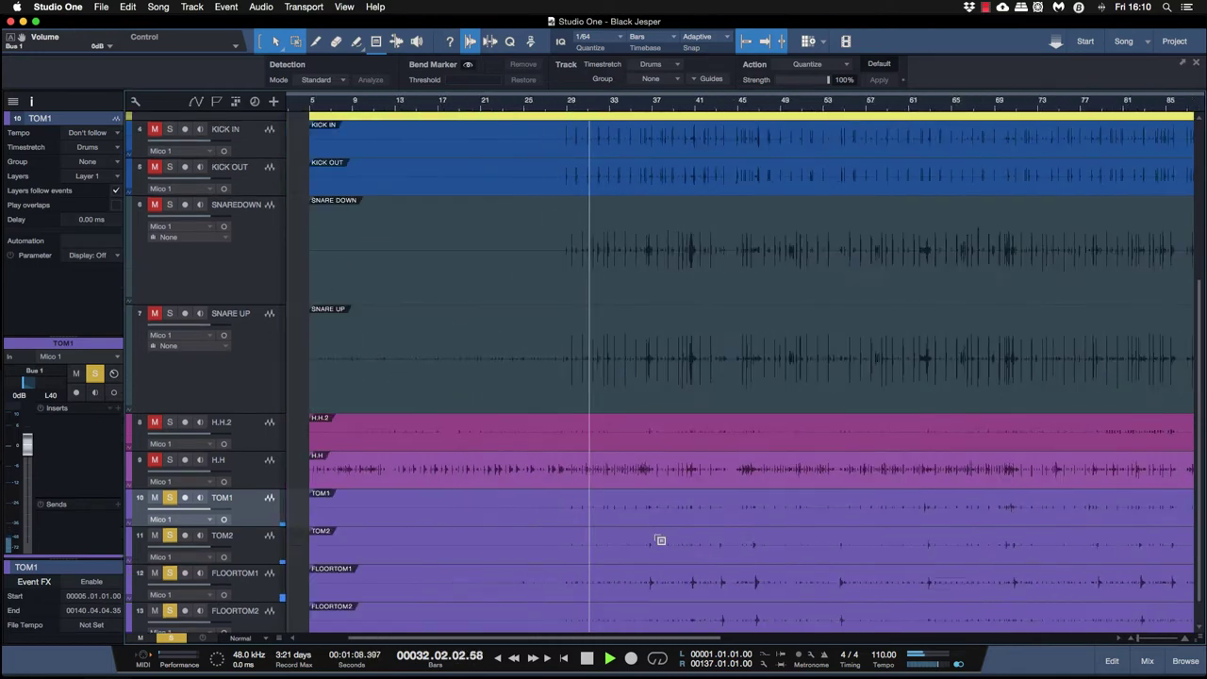
scroll(717, 528, down, 1)
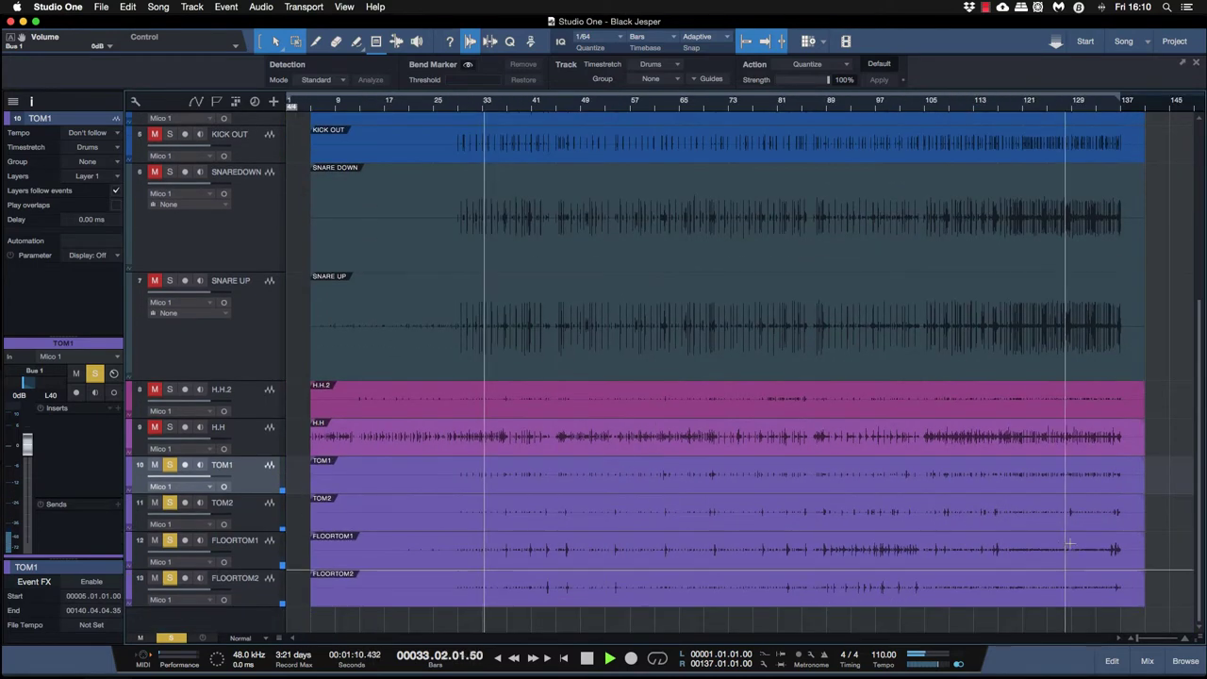
Step: Try Strip Silence on the TOM2, FLOORTOM1 and FLOORTOM2 events
drag(1163, 495, 1051, 606)
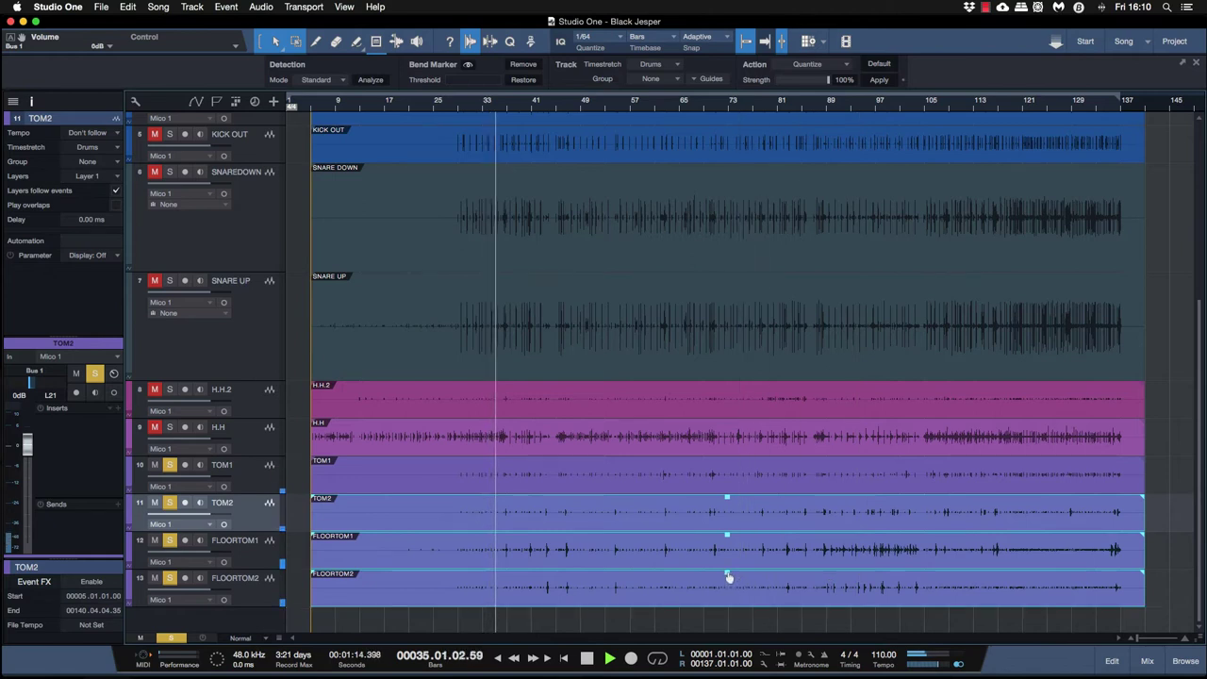
drag(254, 533, 255, 634)
scroll(505, 600, down, 3)
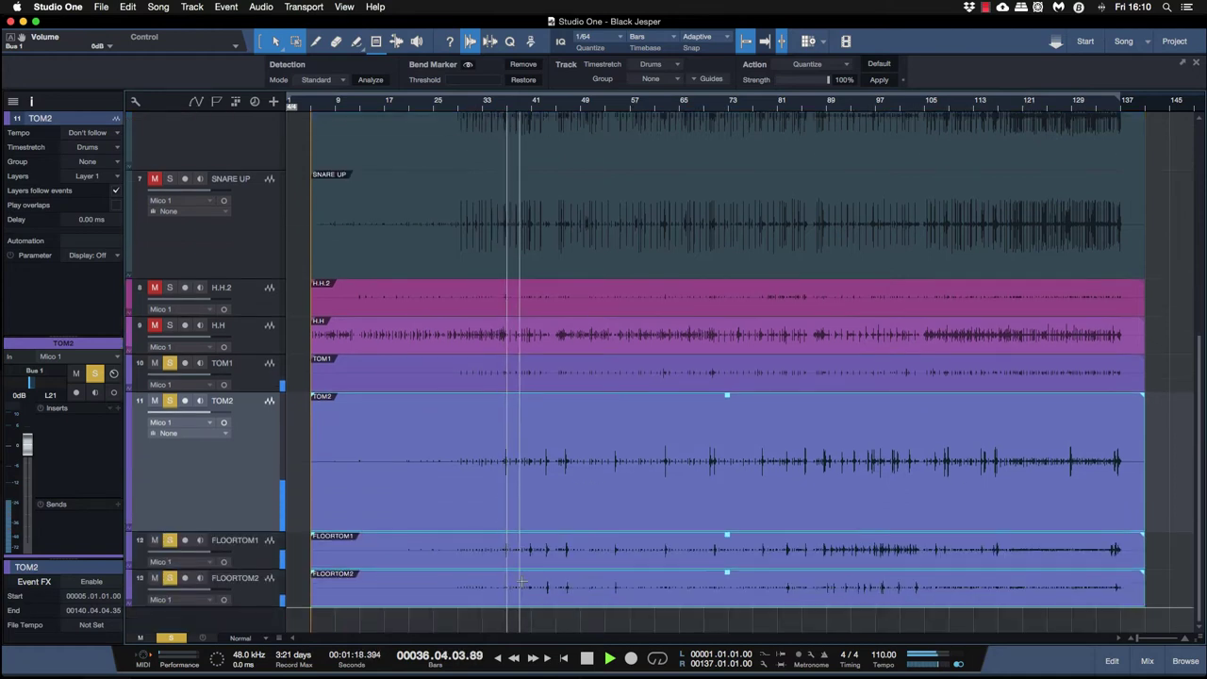
key(space)
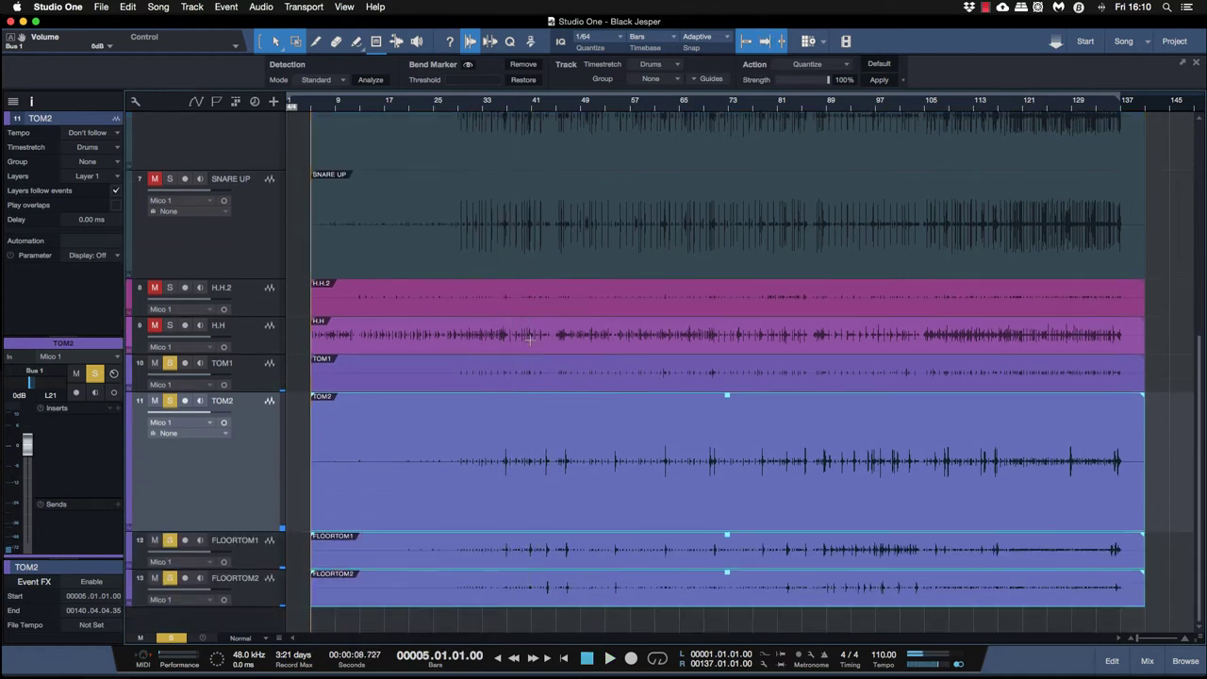
click(200, 6)
mouse_move(228, 6)
mouse_move(269, 5)
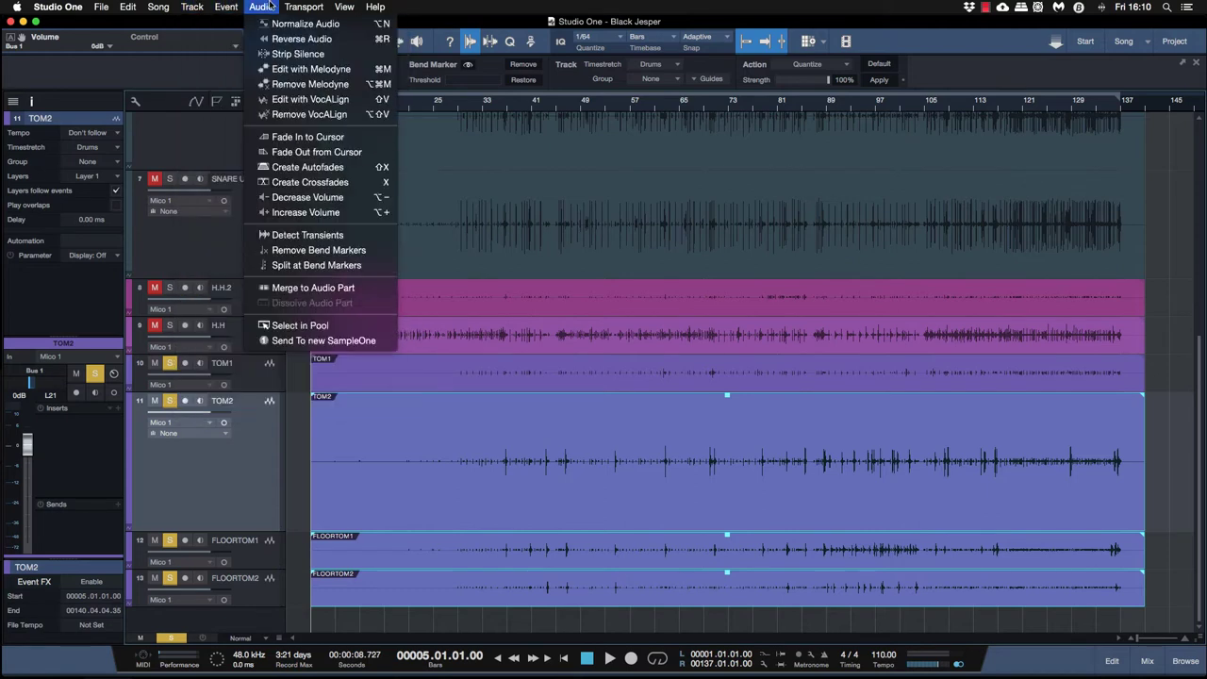
click(298, 54)
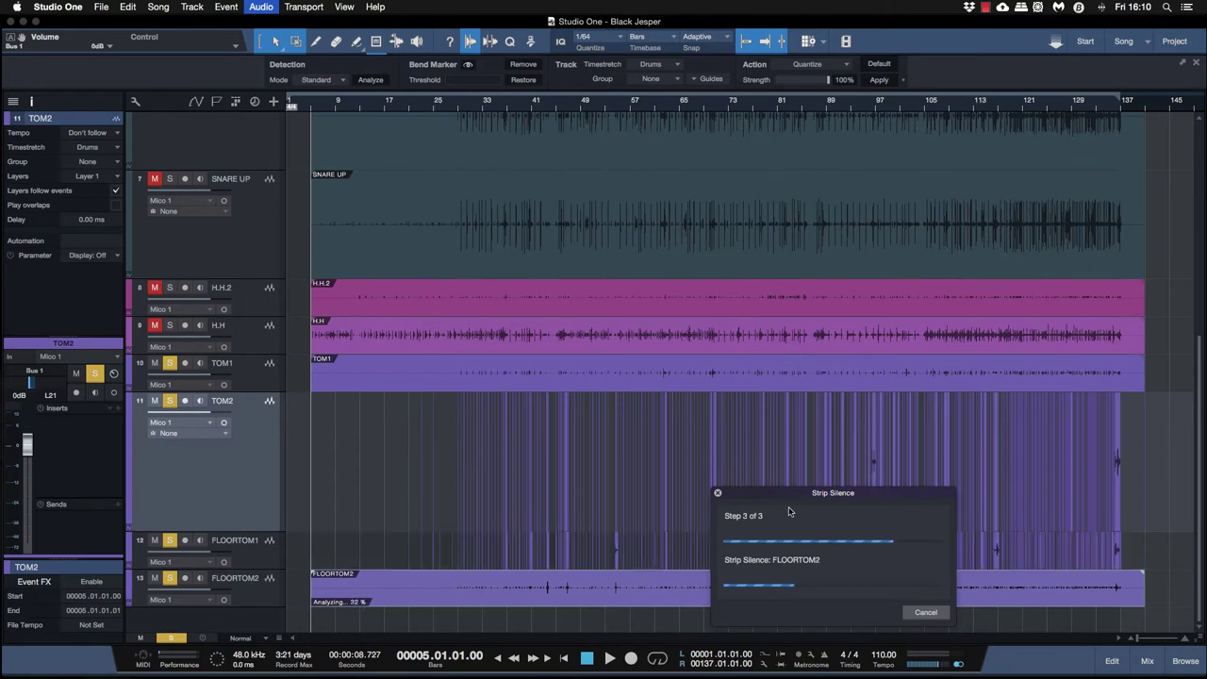
Step: Inspect the slices on TOM2, FLOORTOM1 and FLOORTOM2 closely and undo the silence stripping
scroll(680, 486, up, 10)
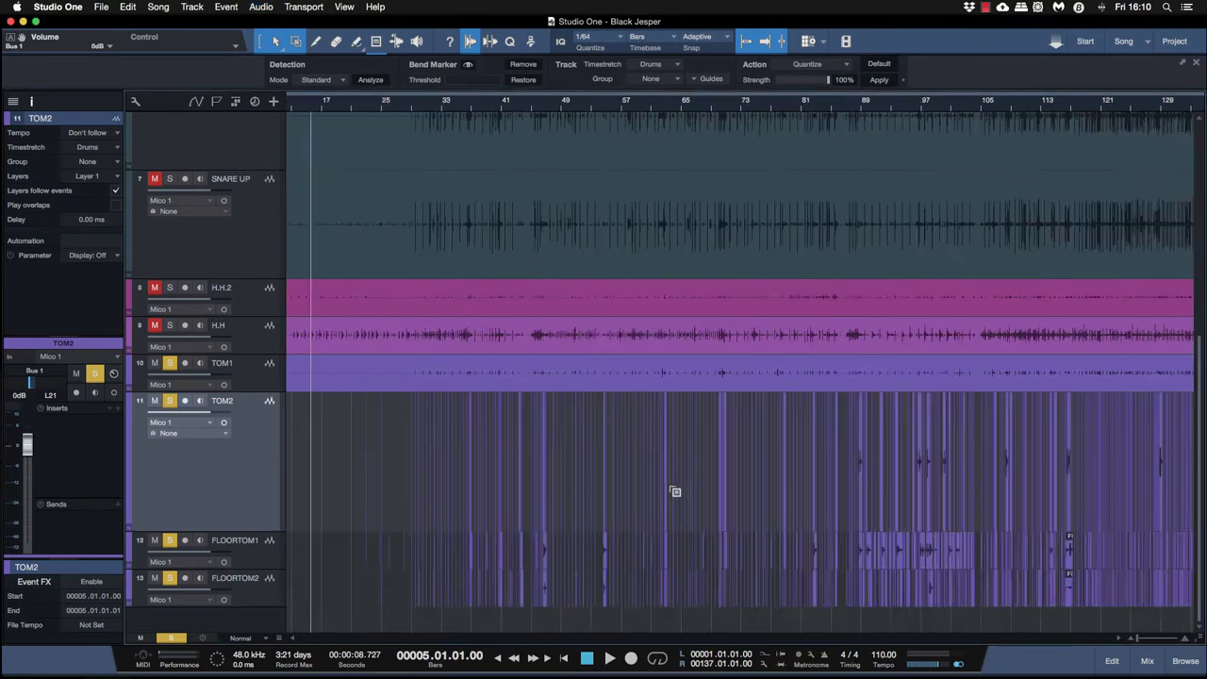
scroll(674, 489, up, 2)
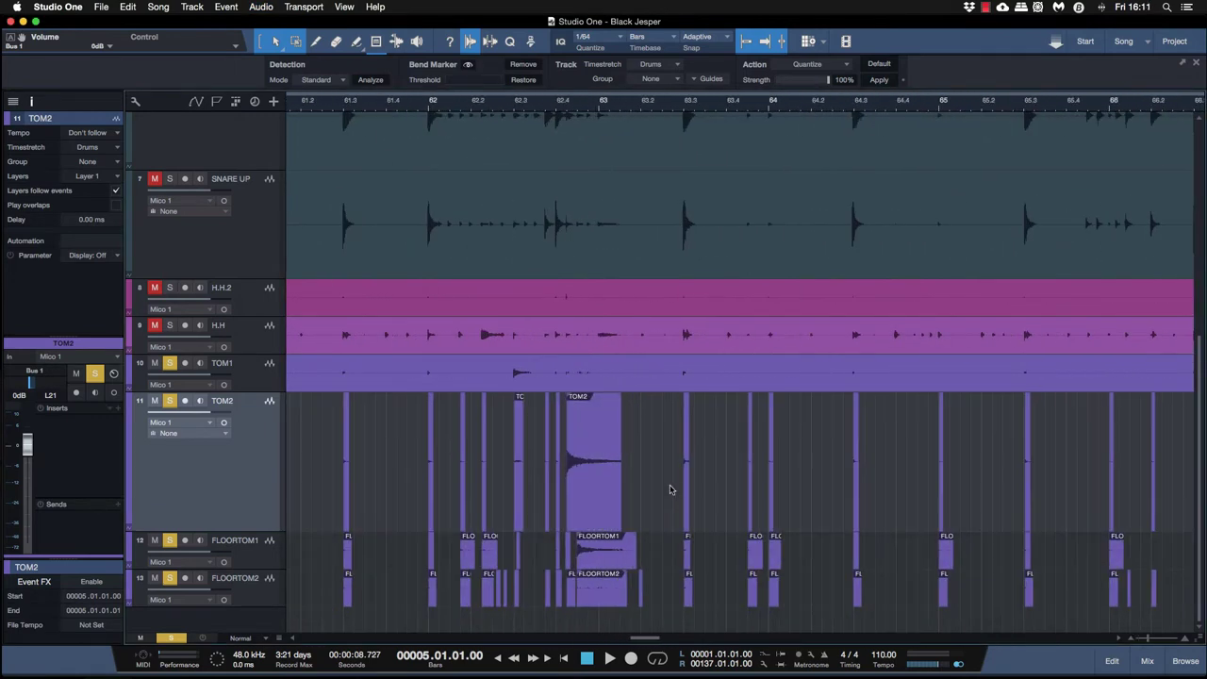
scroll(673, 489, left, 5)
scroll(677, 492, down, 3)
scroll(678, 491, down, 3)
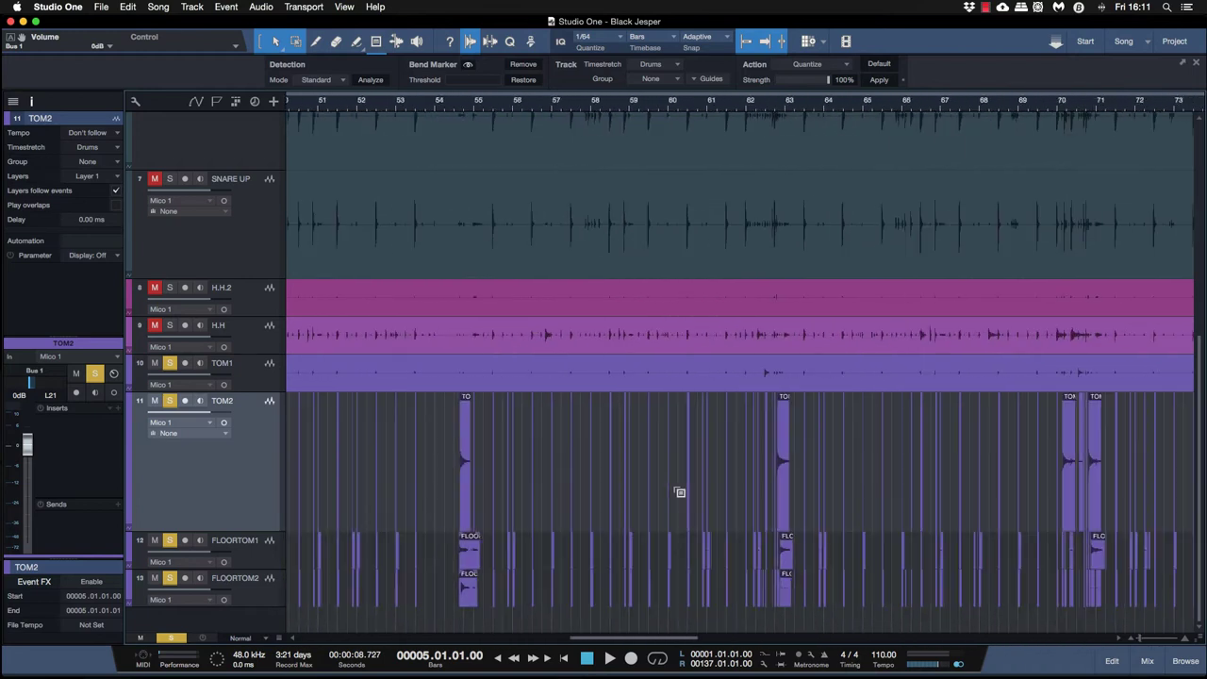
scroll(678, 491, up, 6)
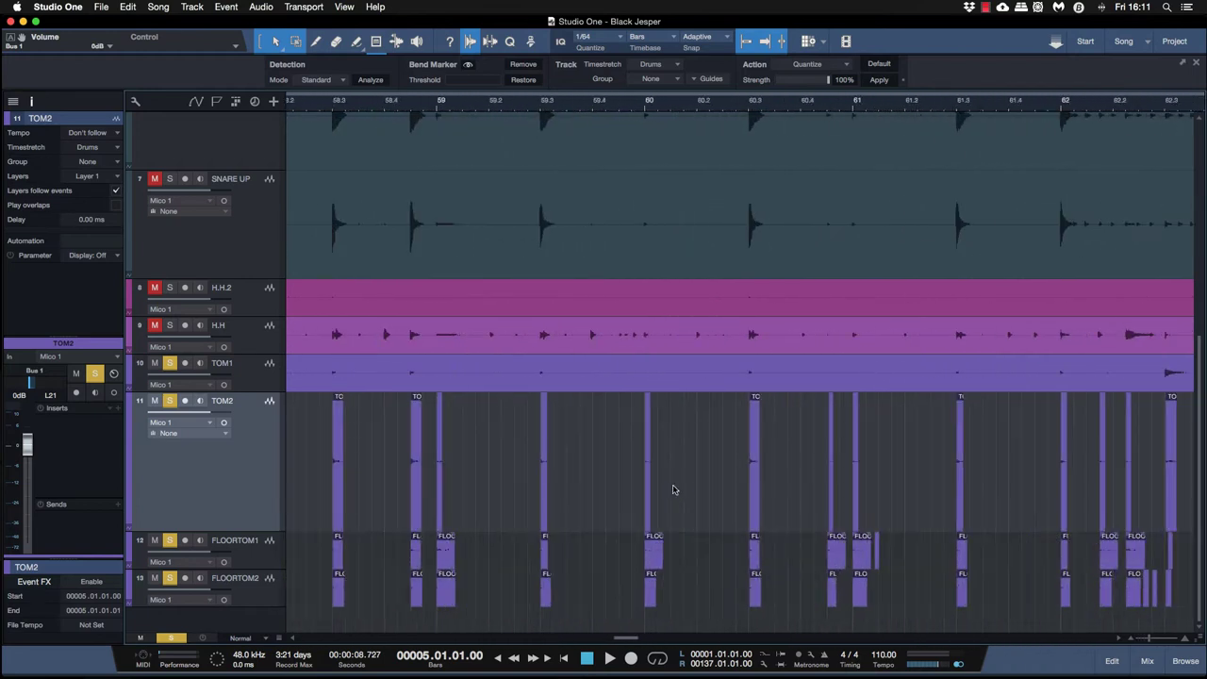
key(space)
scroll(727, 466, down, 6)
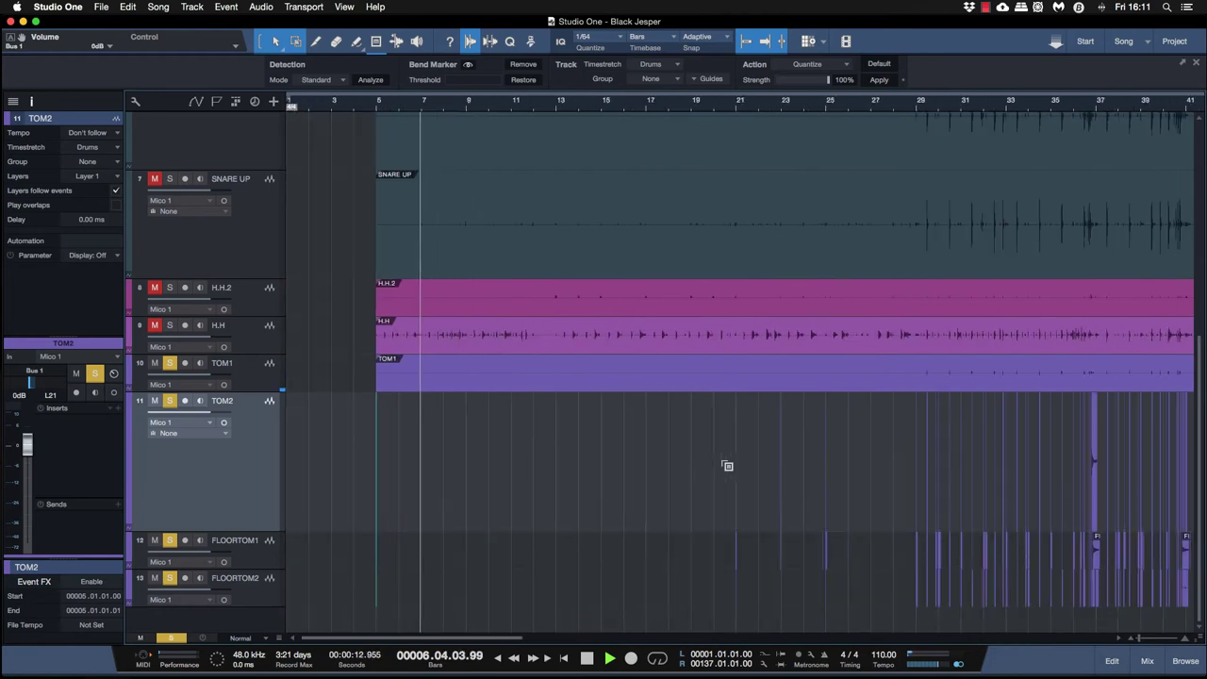
scroll(773, 438, down, 4)
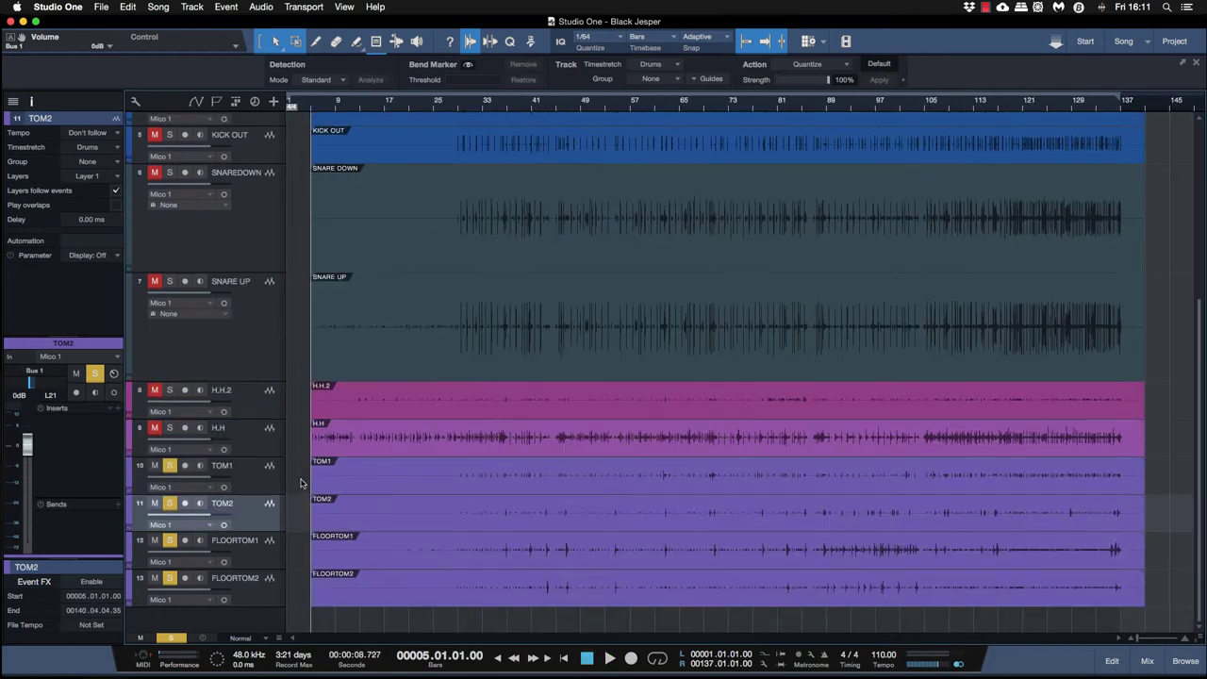
Step: Apply Strip Silence to all four tom events using Manual detection material and an open threshold of -20 dB
drag(301, 483, 622, 591)
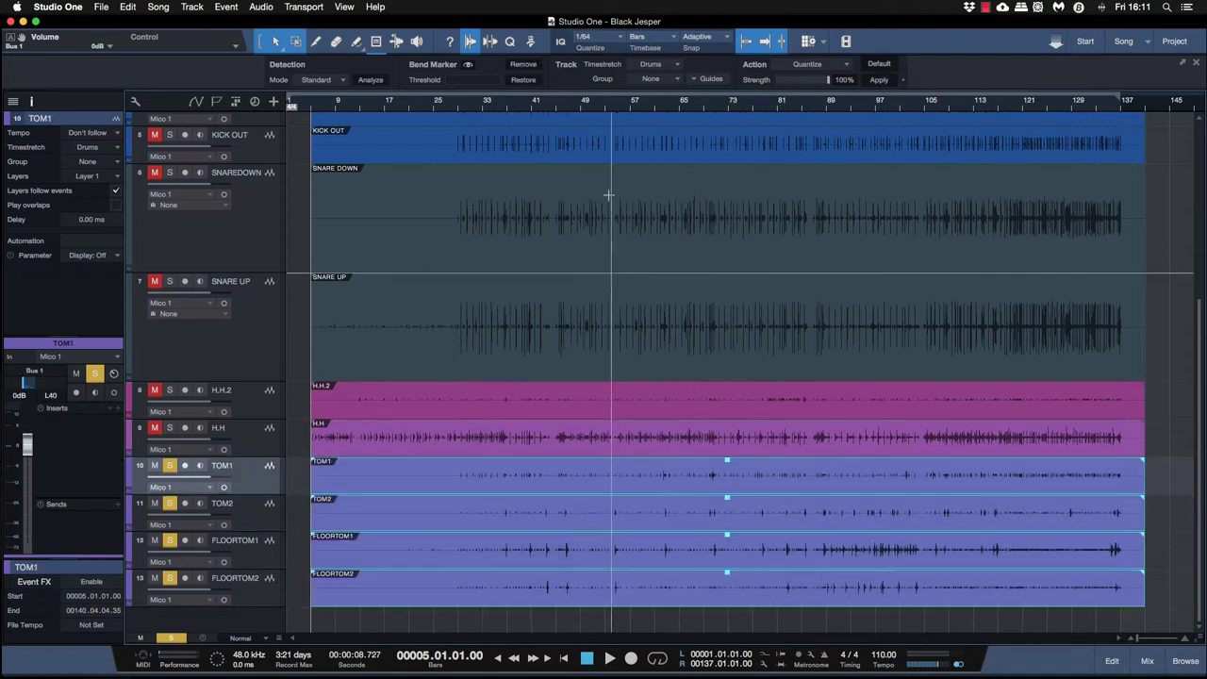
click(490, 44)
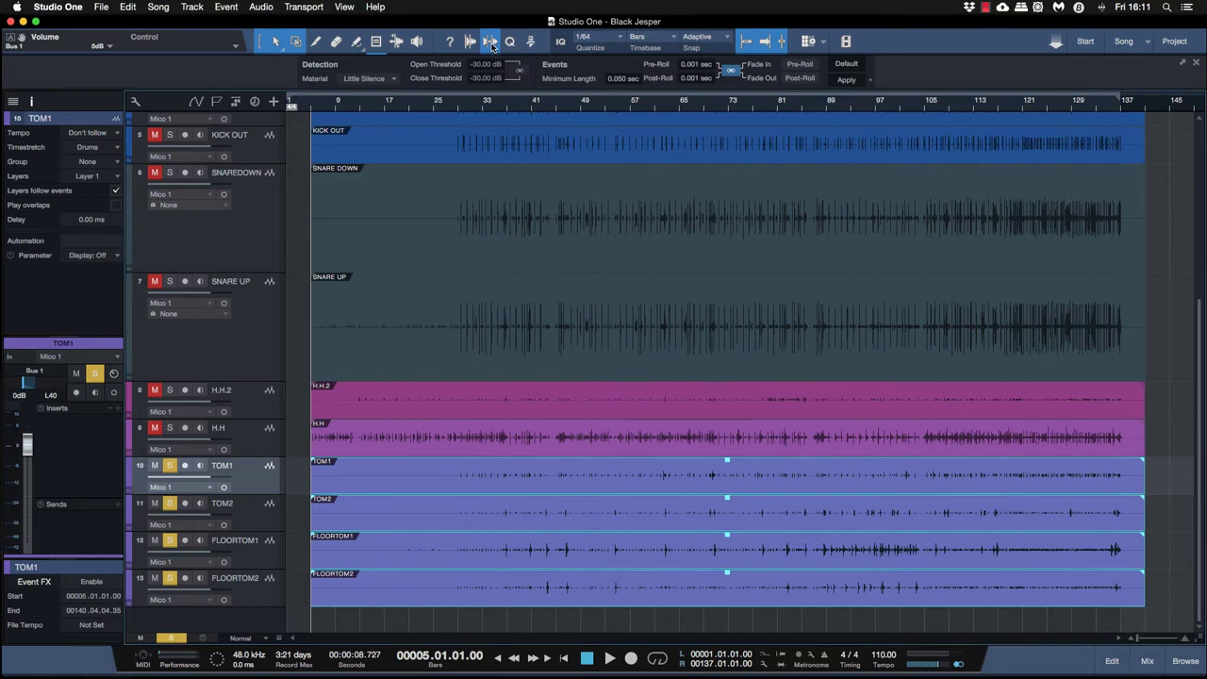
click(394, 81)
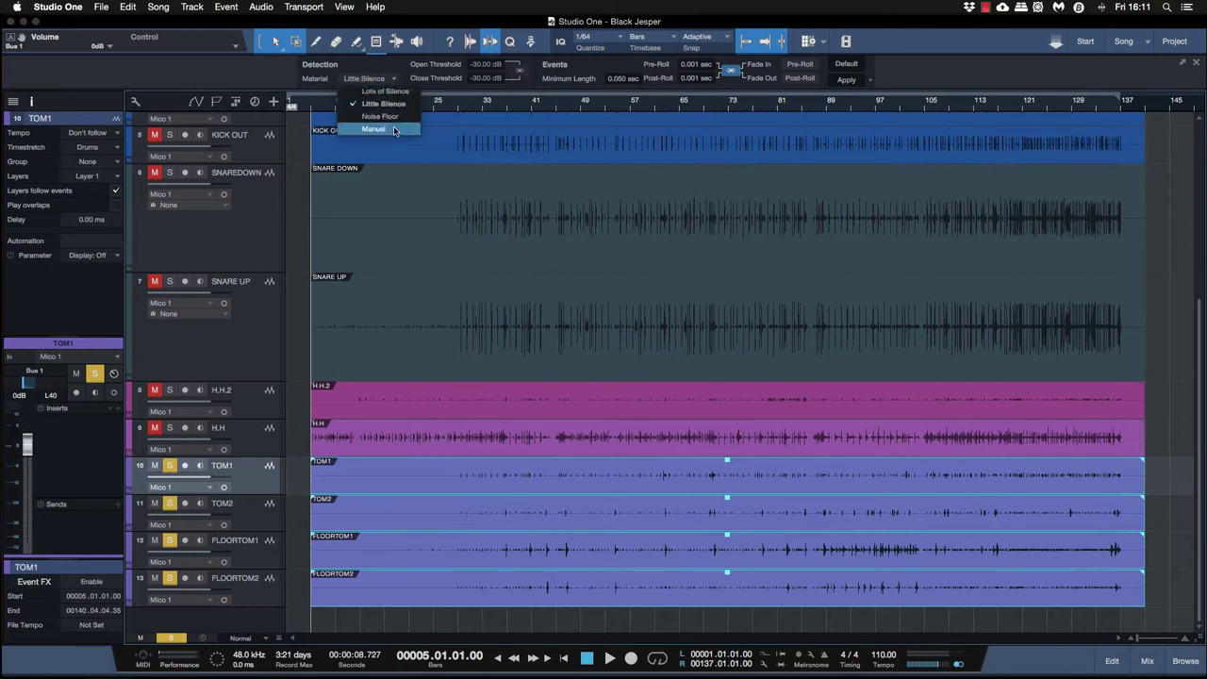
click(383, 69)
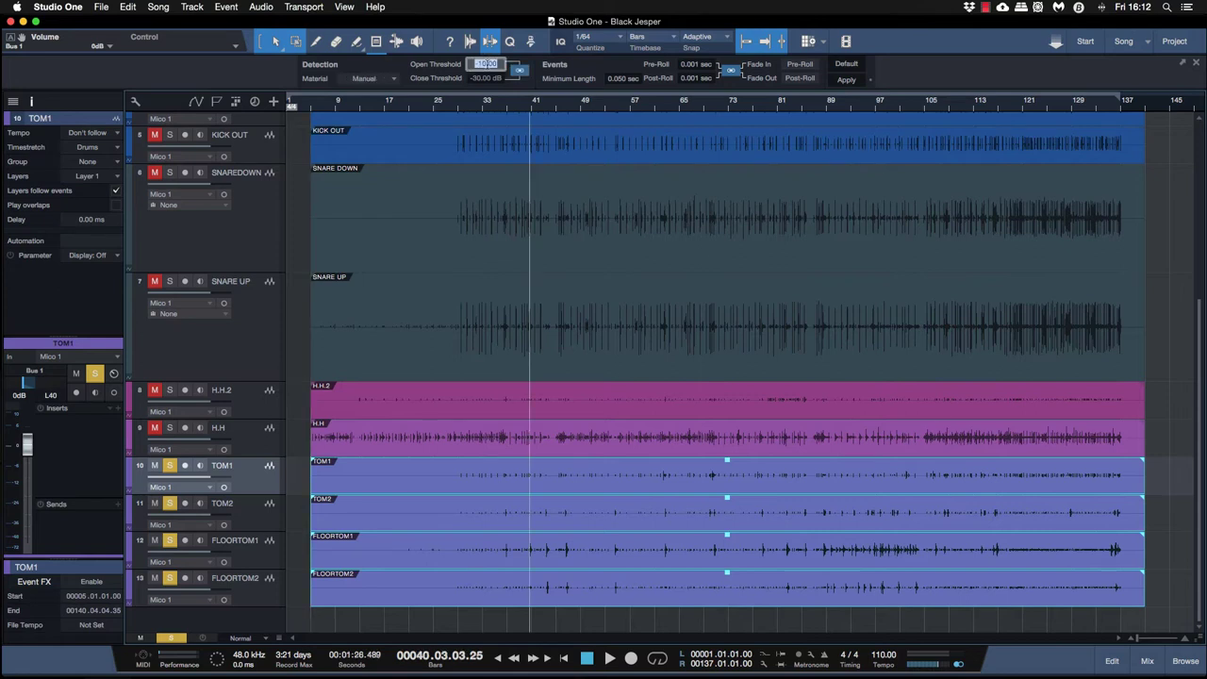
click(845, 80)
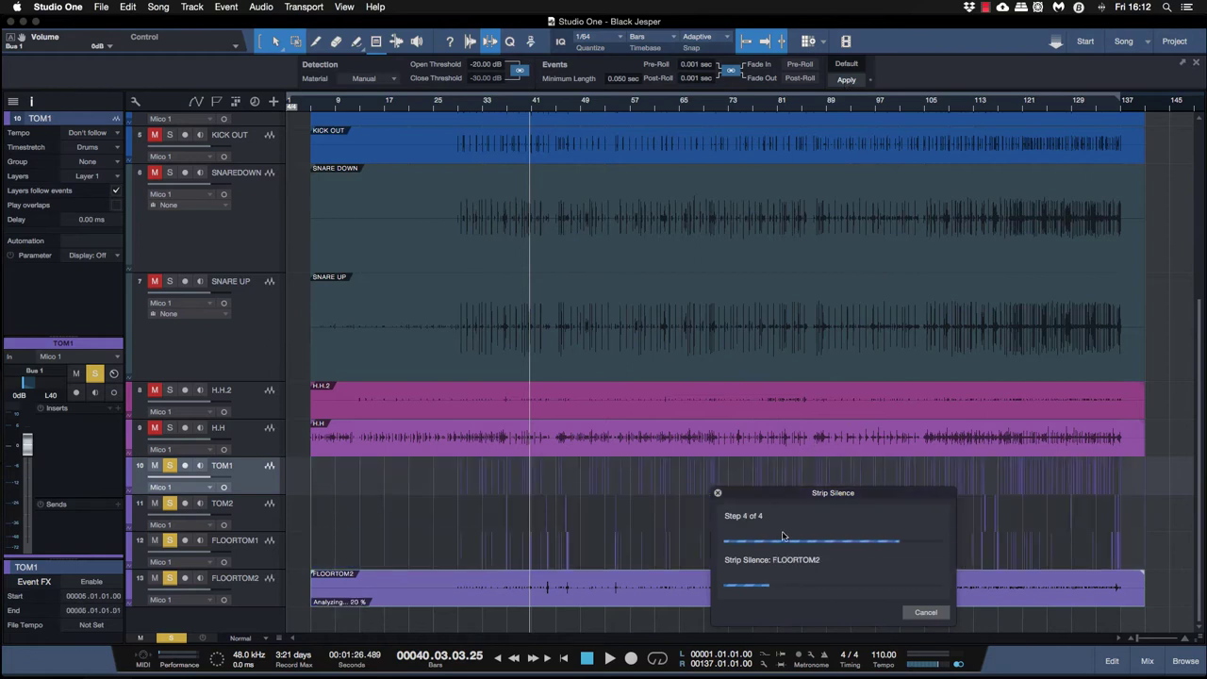
Step: Play the stripped tom tracks from around bar 41 and examine the slices up to about bar 48 for leftover bleed
key(space)
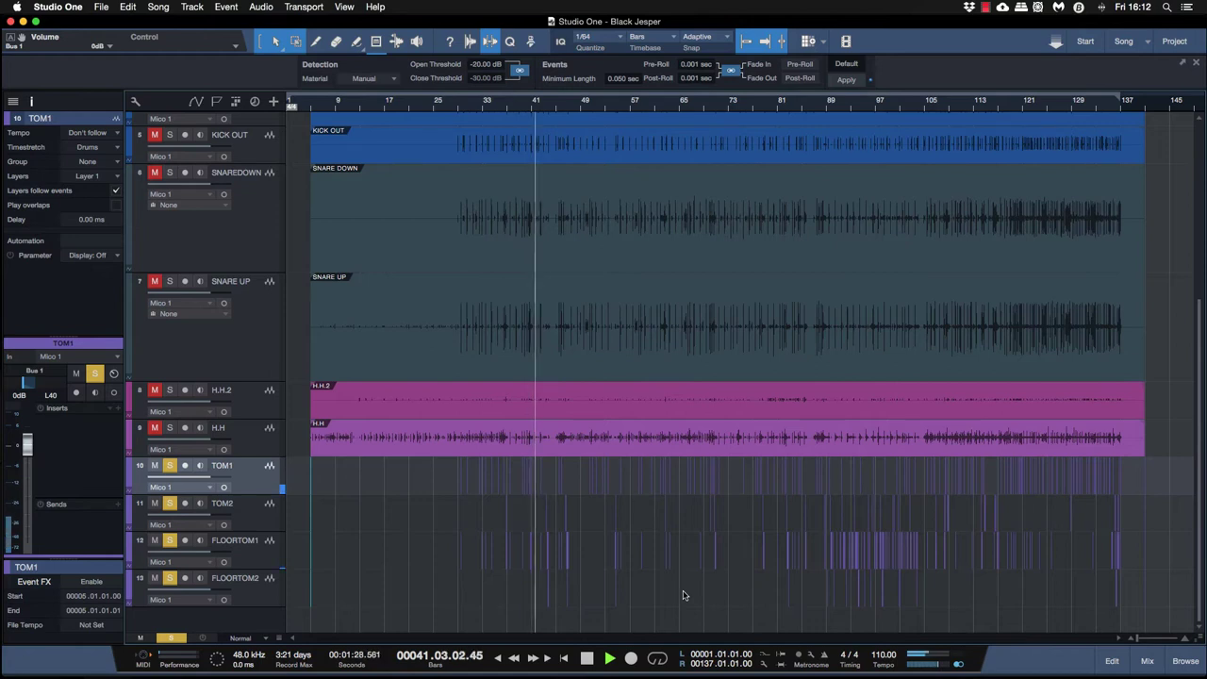
key(e)
key(e)
key(e)
key(e)
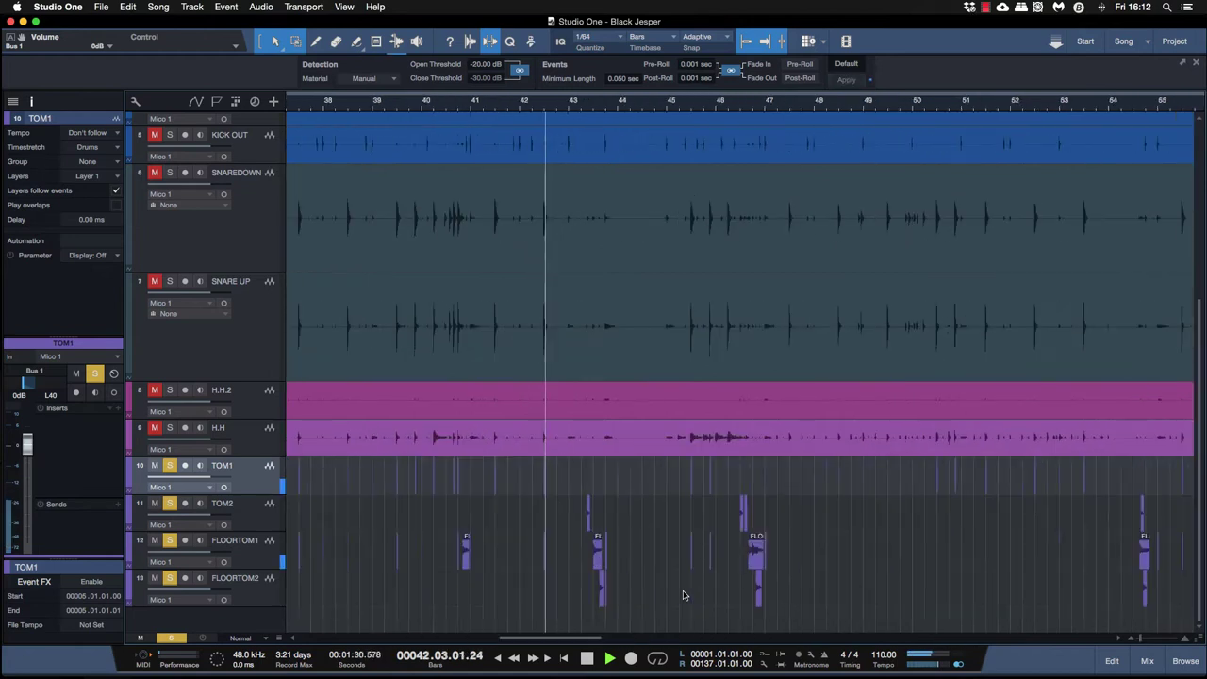
key(e)
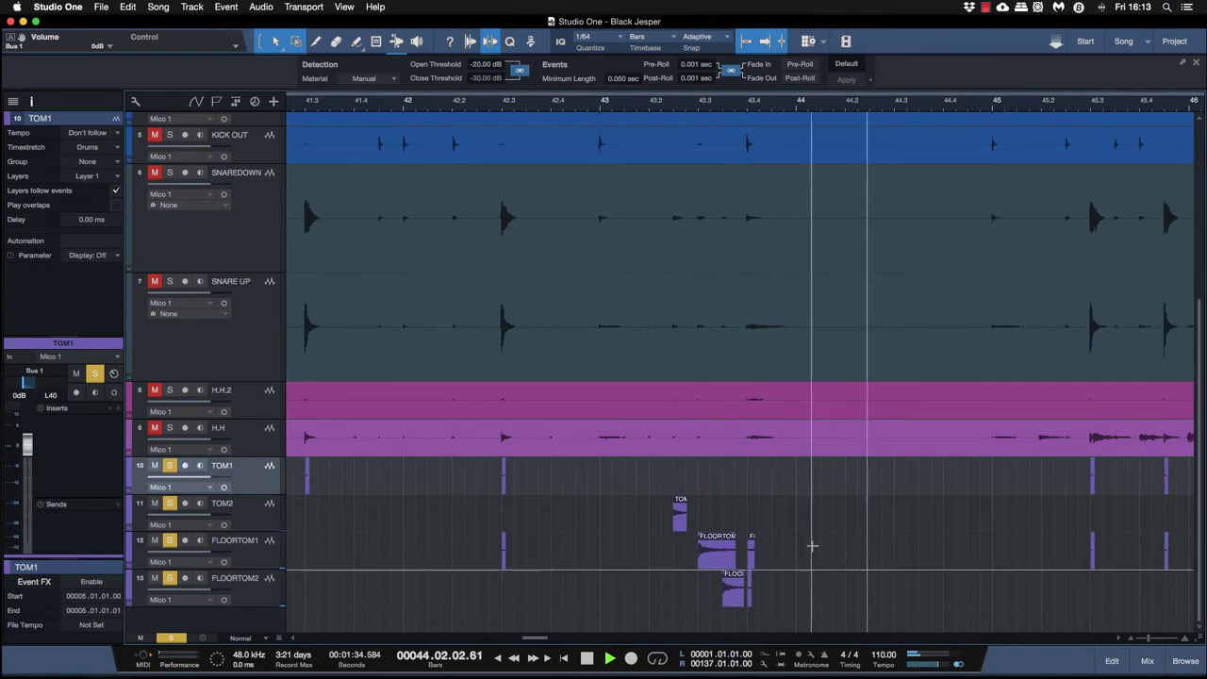
scroll(852, 538, right, 1)
scroll(852, 539, right, 15)
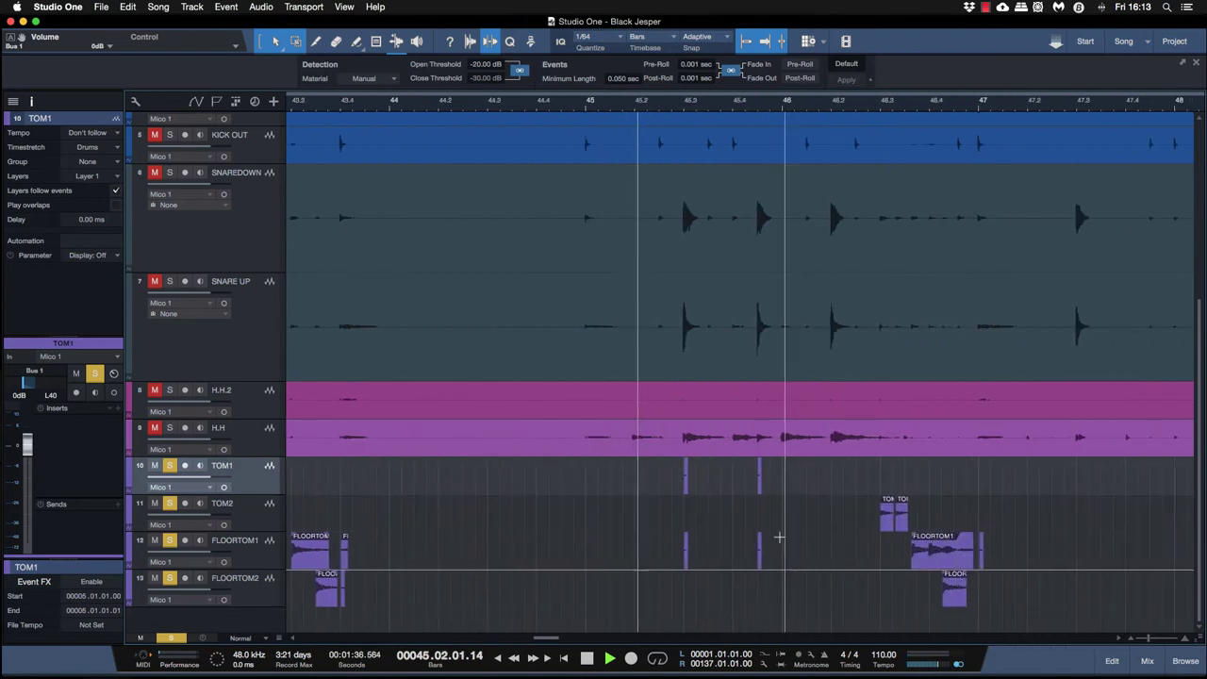
key(space)
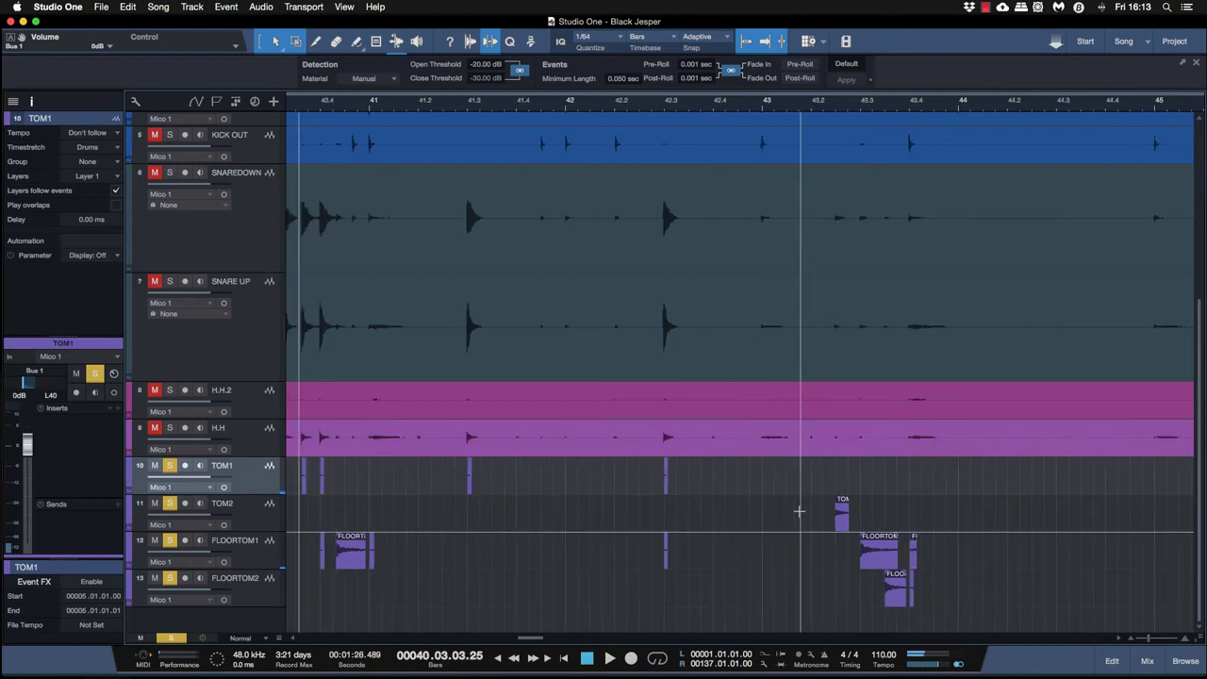
Step: Undo the silence stripping on the tom events and set the open threshold to -16 dB
key(ctrl+z)
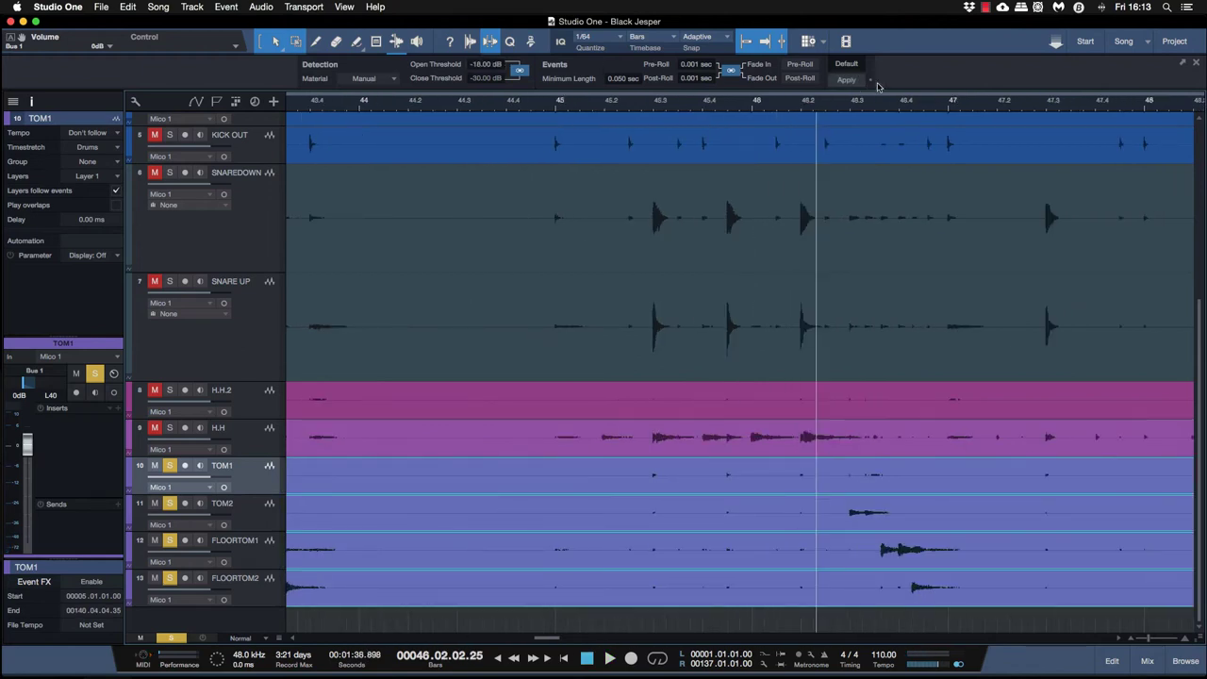
Step: Apply Strip Silence to all four tom events and play the stripped tracks from about bar 46
click(851, 83)
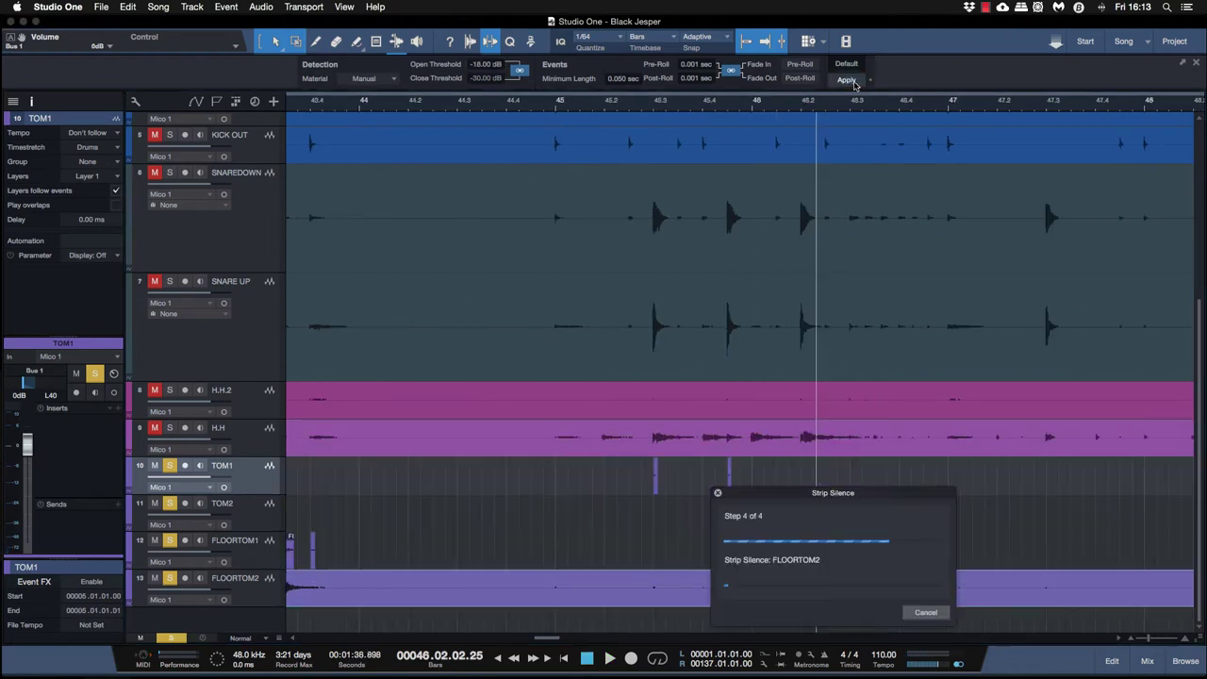
key(space)
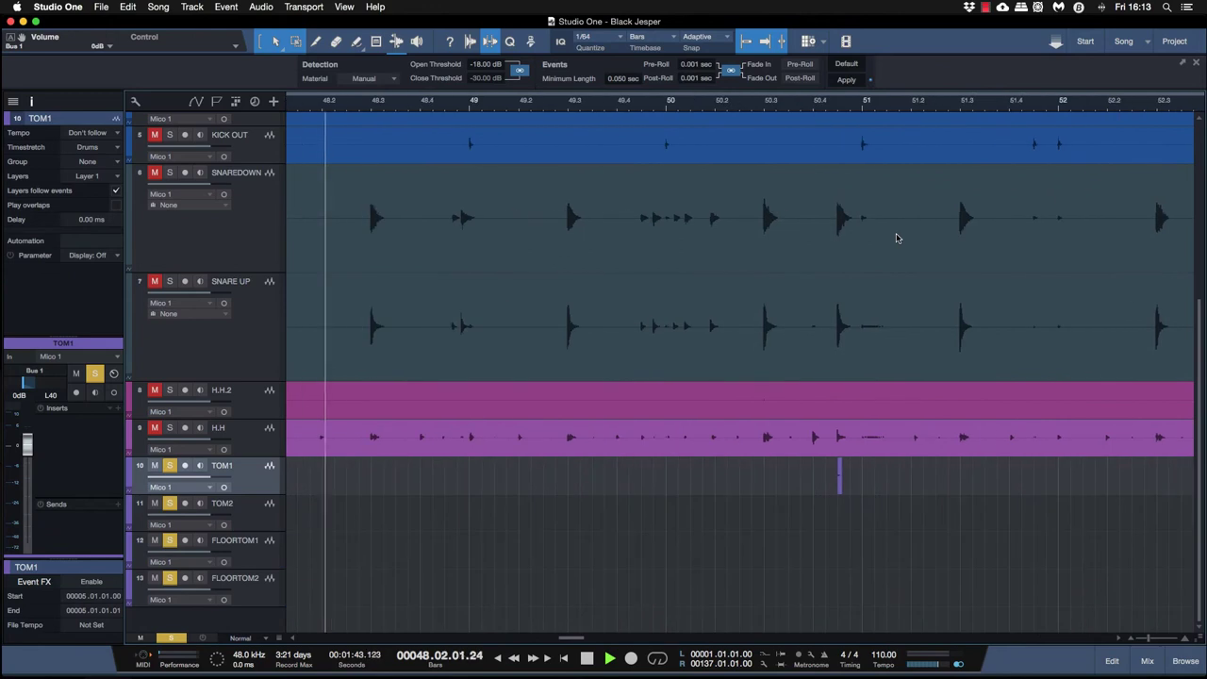
key(w)
key(w)
key(w)
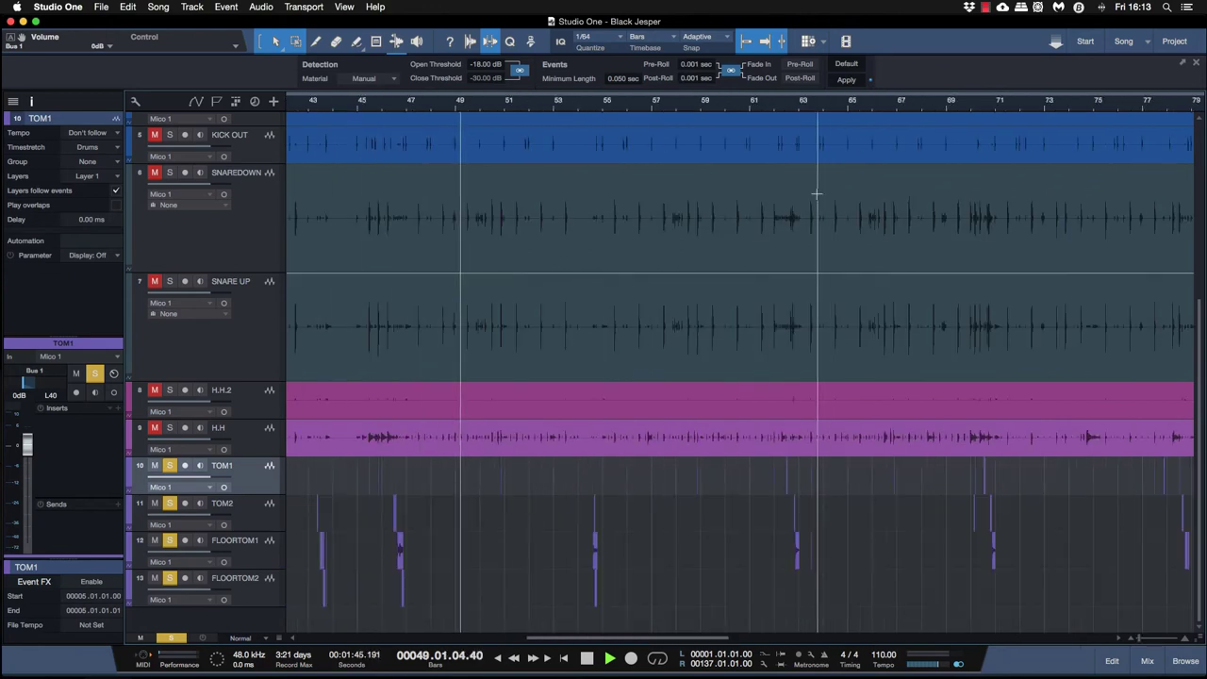
Step: Play the stripped toms at several points between about bars 54 and 91, both soloed and with the full kit
click(572, 105)
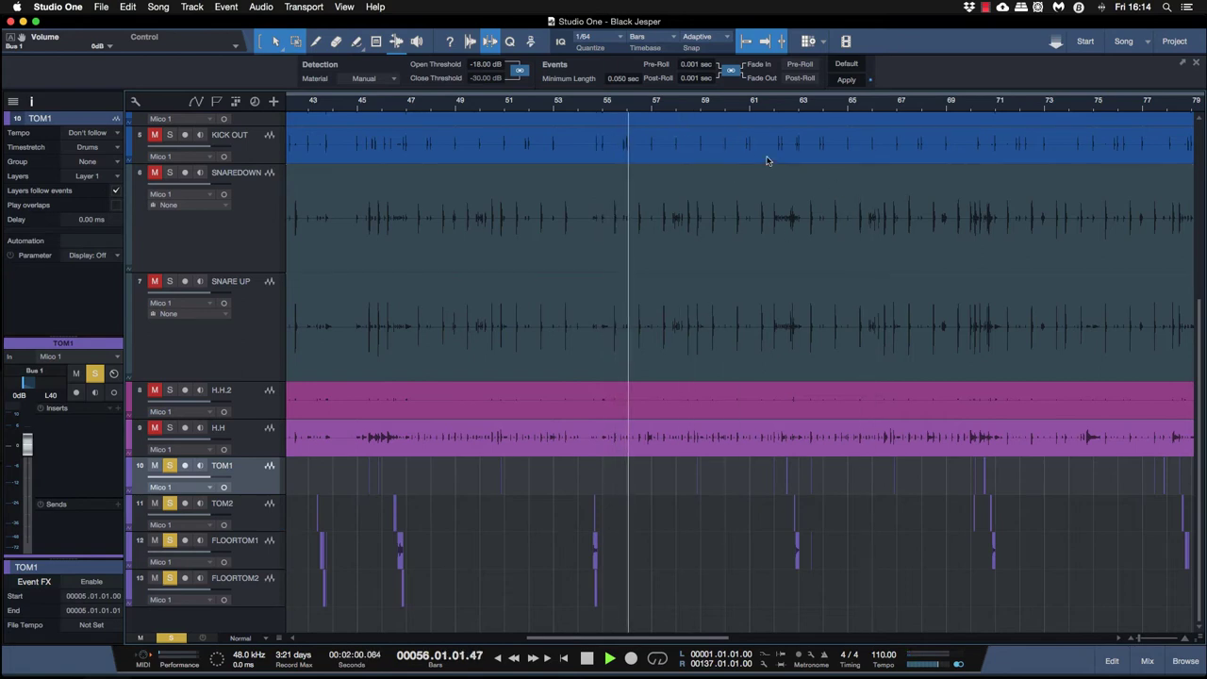
click(756, 104)
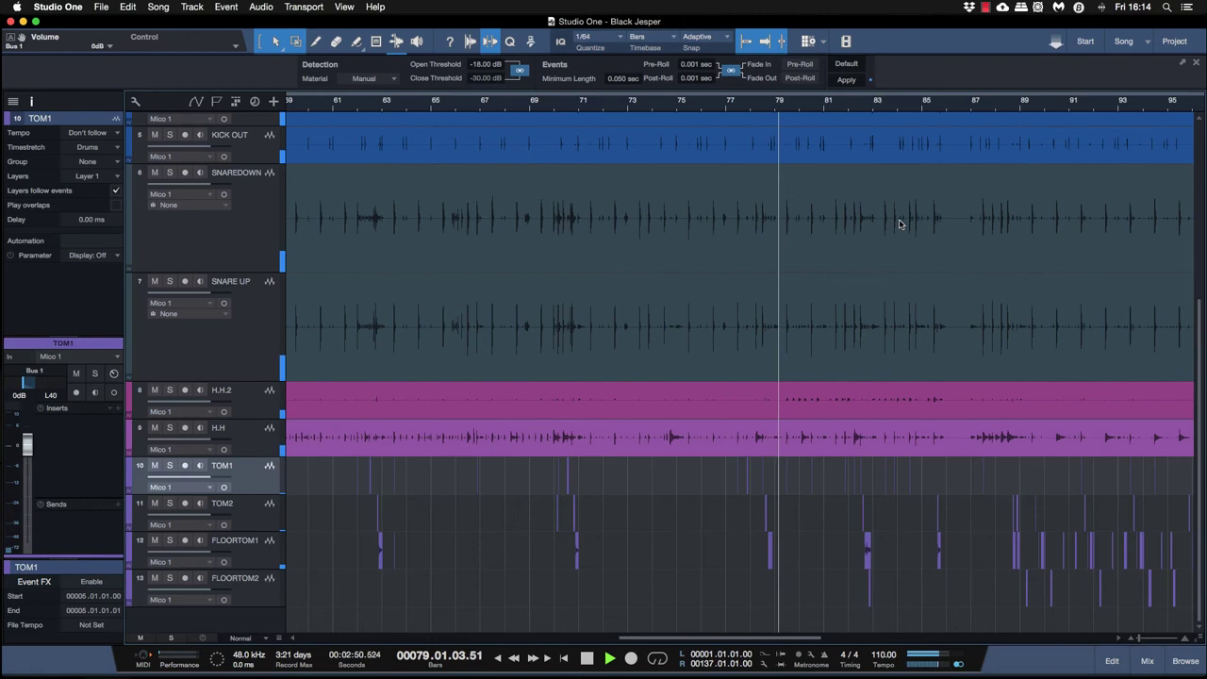
click(848, 106)
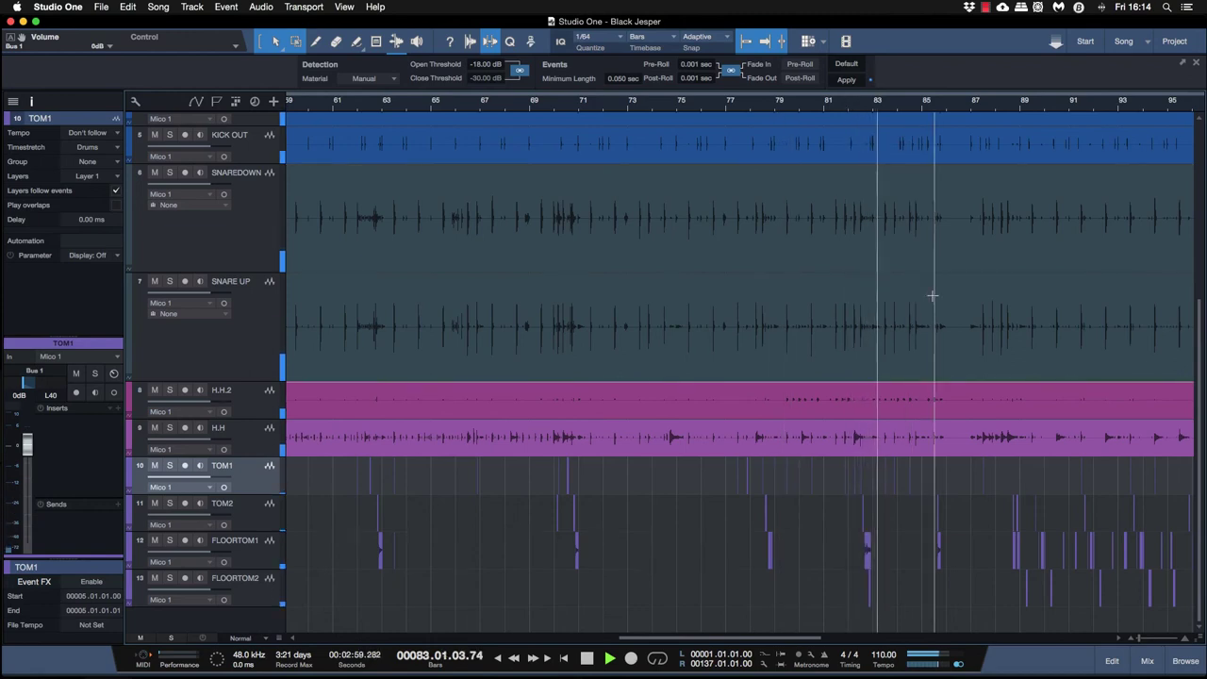
click(896, 106)
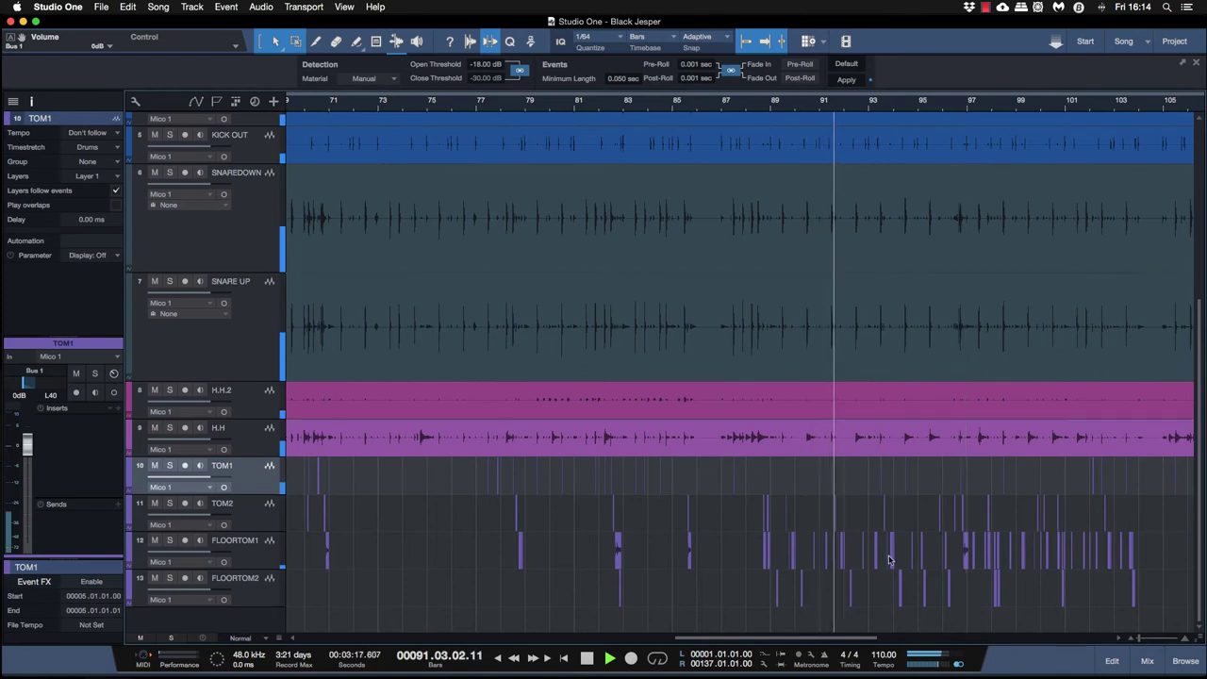
key(space)
Step: Remove the second FLOORTOM1 and TOM2 slices just before bar 89 and extend each first slice over the gap to about 89.2
key(e)
key(e)
key(e)
key(e)
key(e)
key(e)
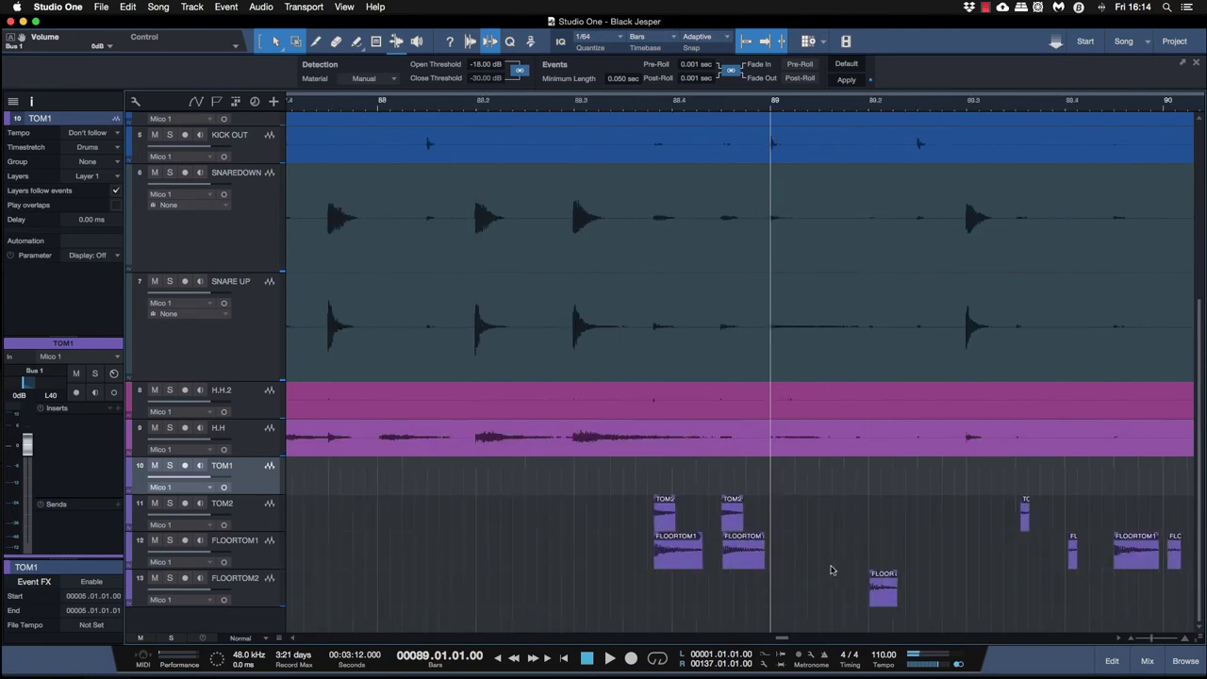
click(733, 566)
key(Delete)
drag(703, 566, 869, 564)
click(731, 525)
drag(683, 524, 867, 523)
Step: Lengthen the FLOORTOM2 slice after bar 89 to run from 89.01.04.50 to 89.03.03.00 and play the fill
drag(897, 590, 1021, 599)
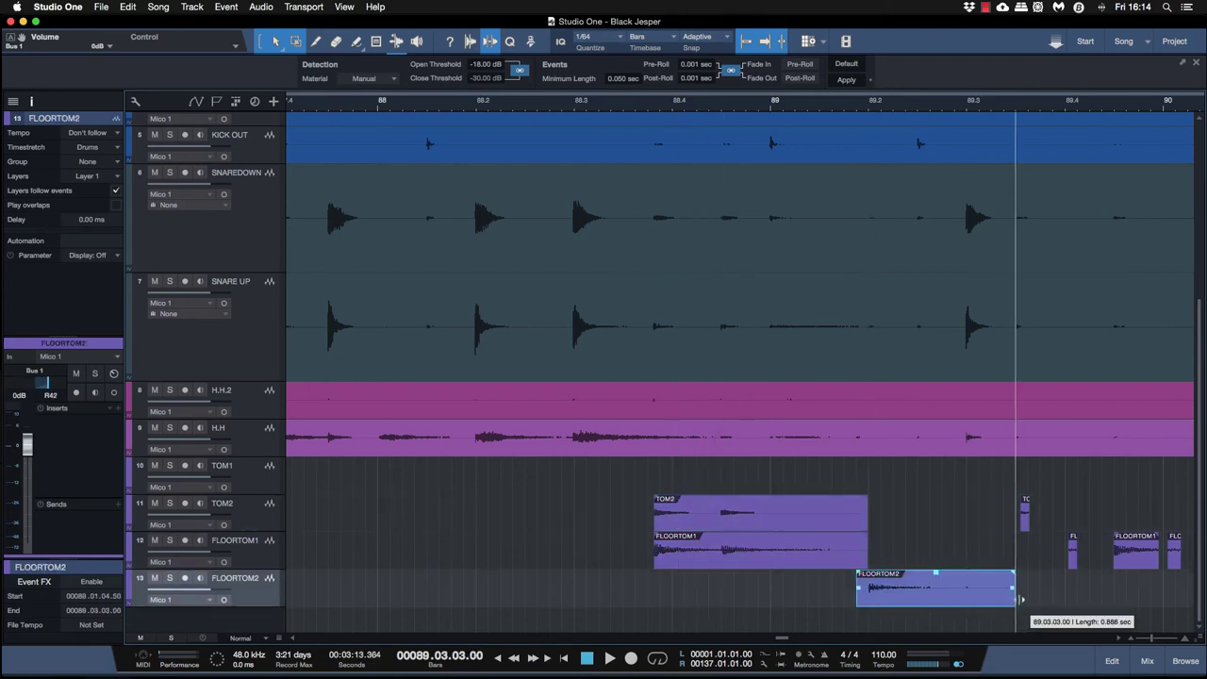
click(634, 126)
key(space)
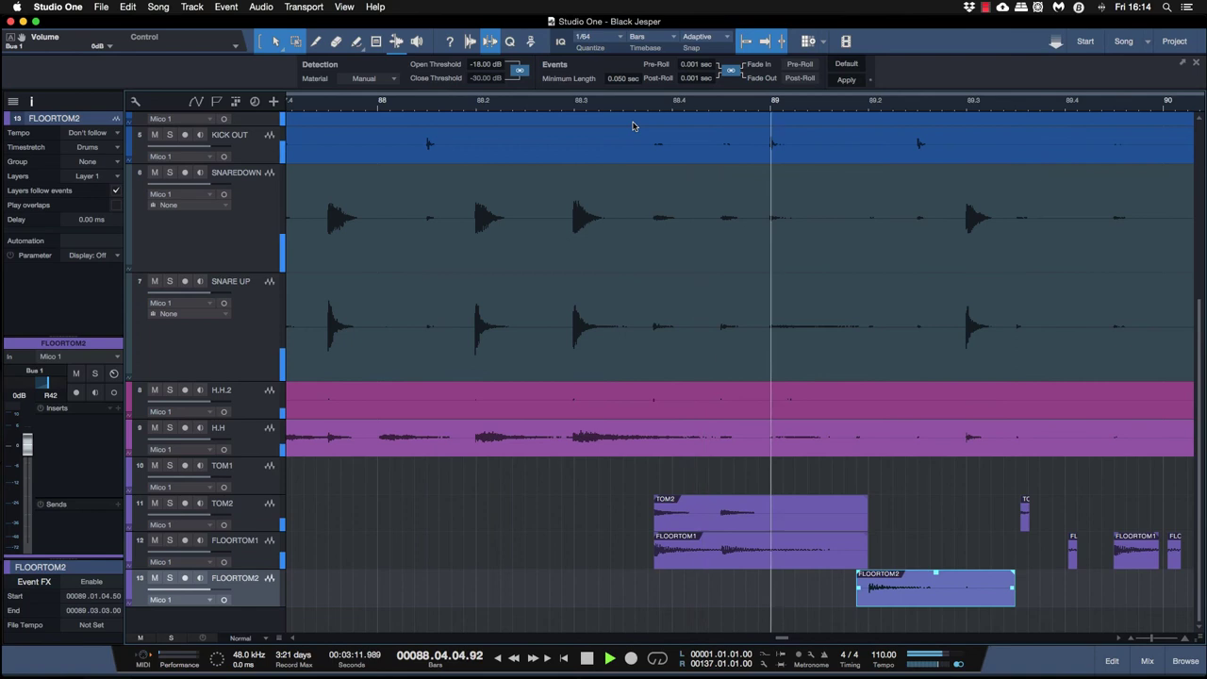
key(space)
key(z)
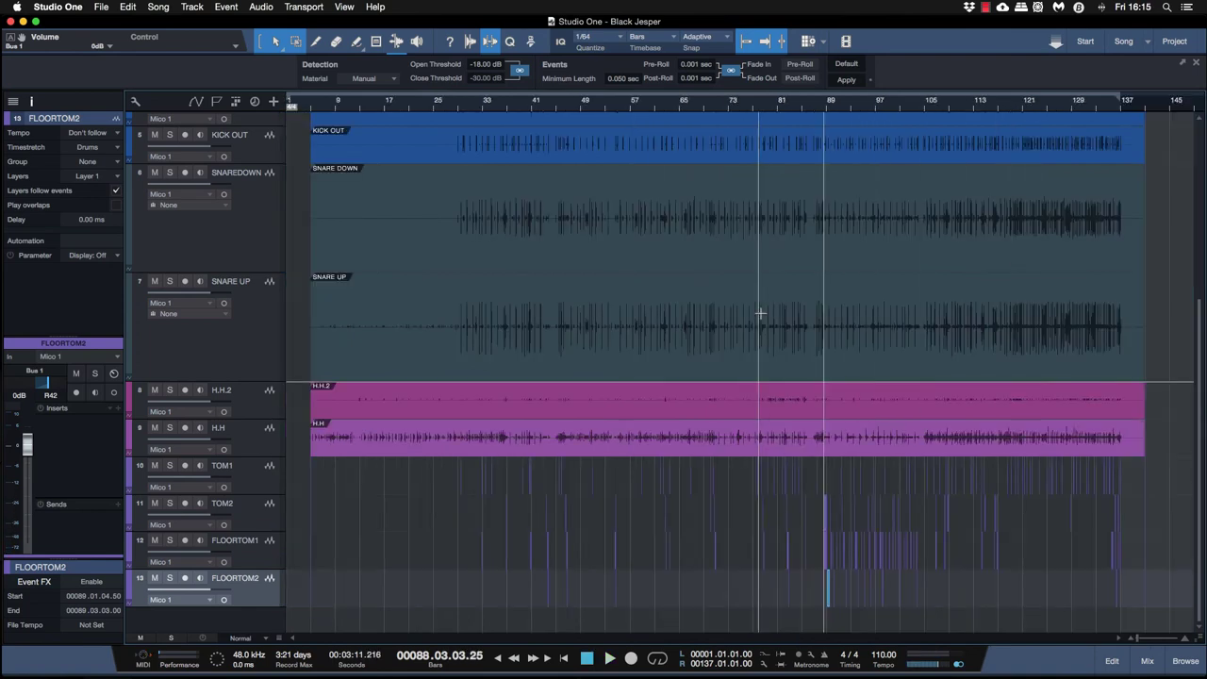